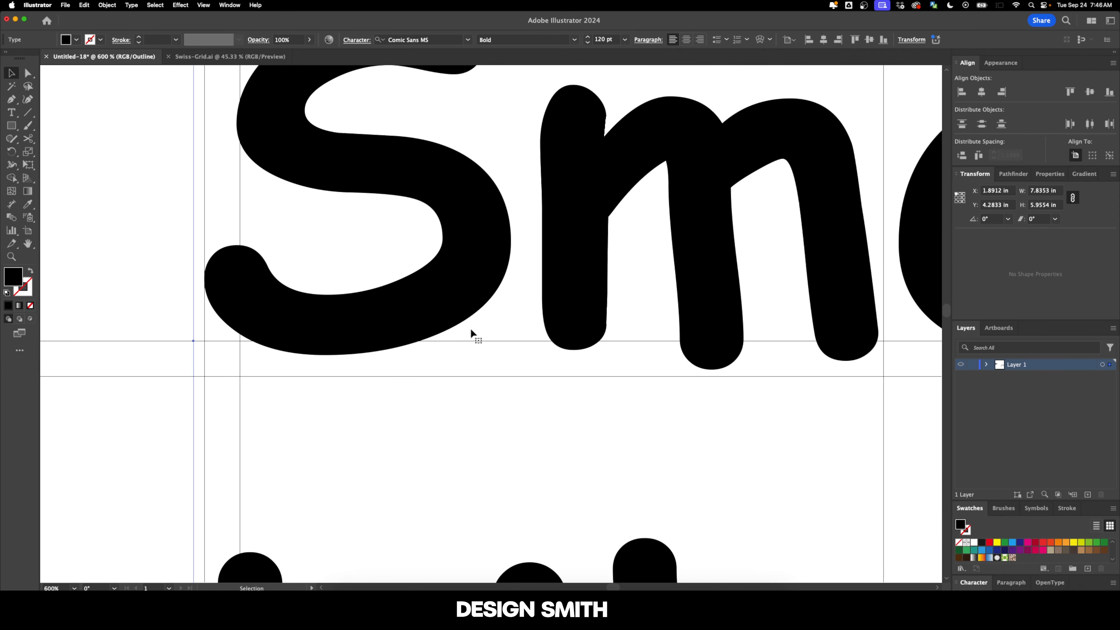
Step: Shift the large title slightly left so the upper curve of the S in "Smells" meets the left margin guide
{"action": "key", "text": "super+y"}
{"action": "scroll", "coordinate": [471, 329], "scroll_direction": "down", "scroll_amount": 2}
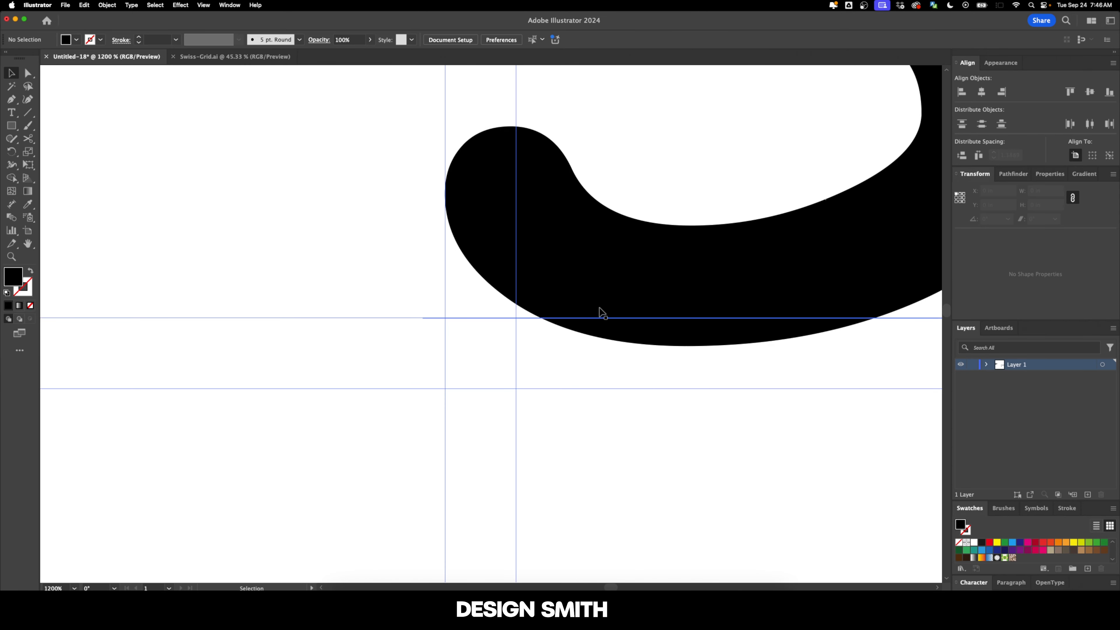
{"action": "scroll", "coordinate": [504, 303], "scroll_direction": "up", "scroll_amount": 4}
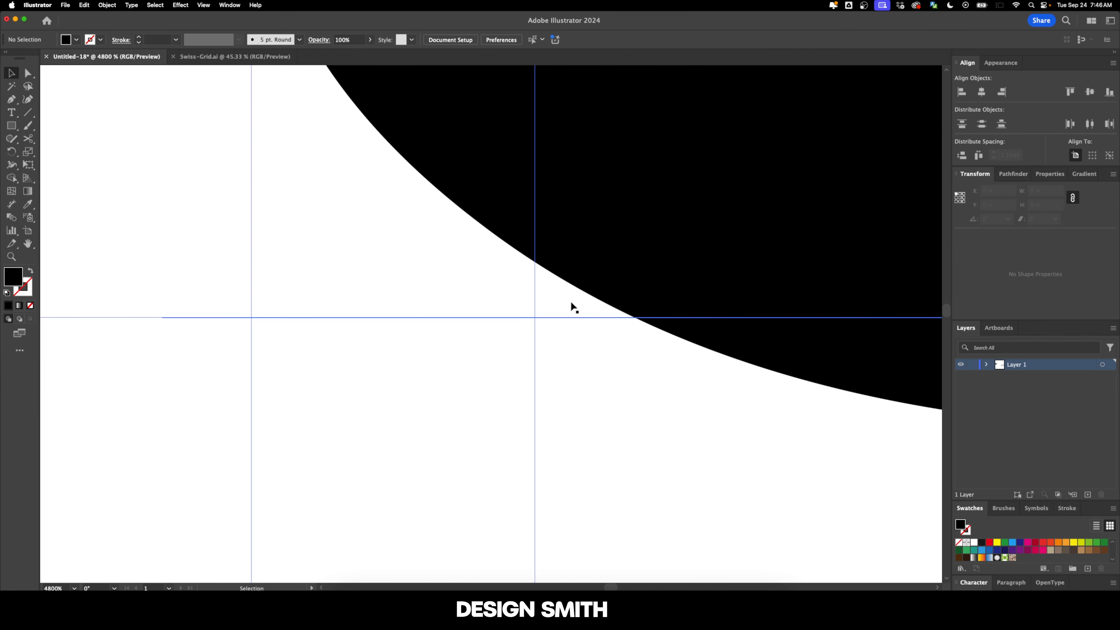
{"action": "left_click_drag", "start_coordinate": [630, 278], "coordinate": [629, 281]}
{"action": "scroll", "coordinate": [630, 281], "scroll_direction": "down", "scroll_amount": 10}
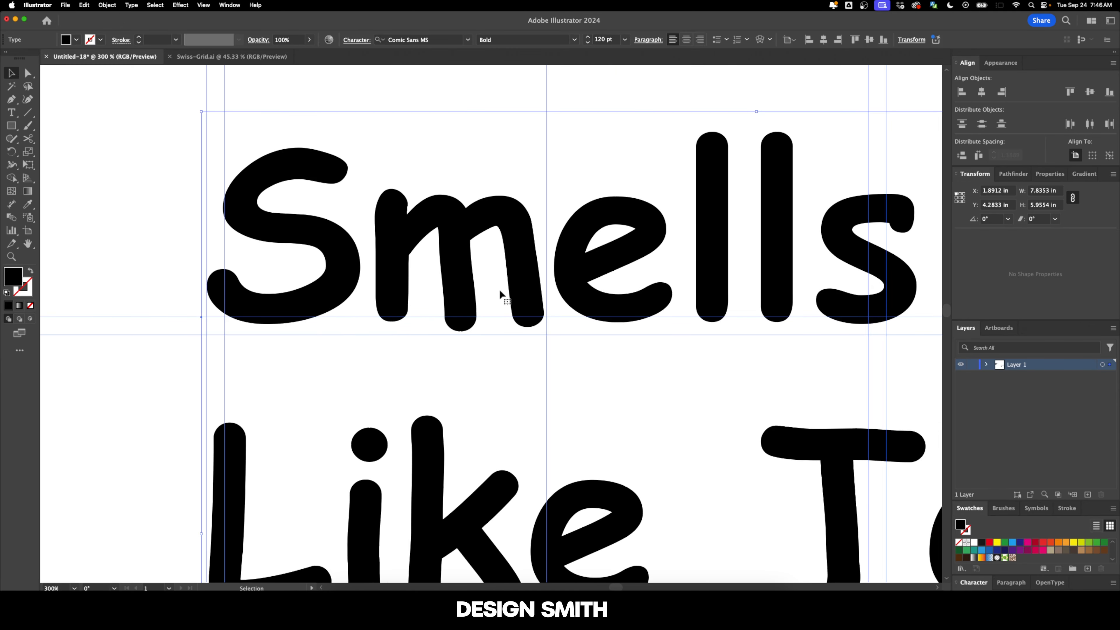
{"action": "left_click_drag", "start_coordinate": [397, 320], "coordinate": [410, 308]}
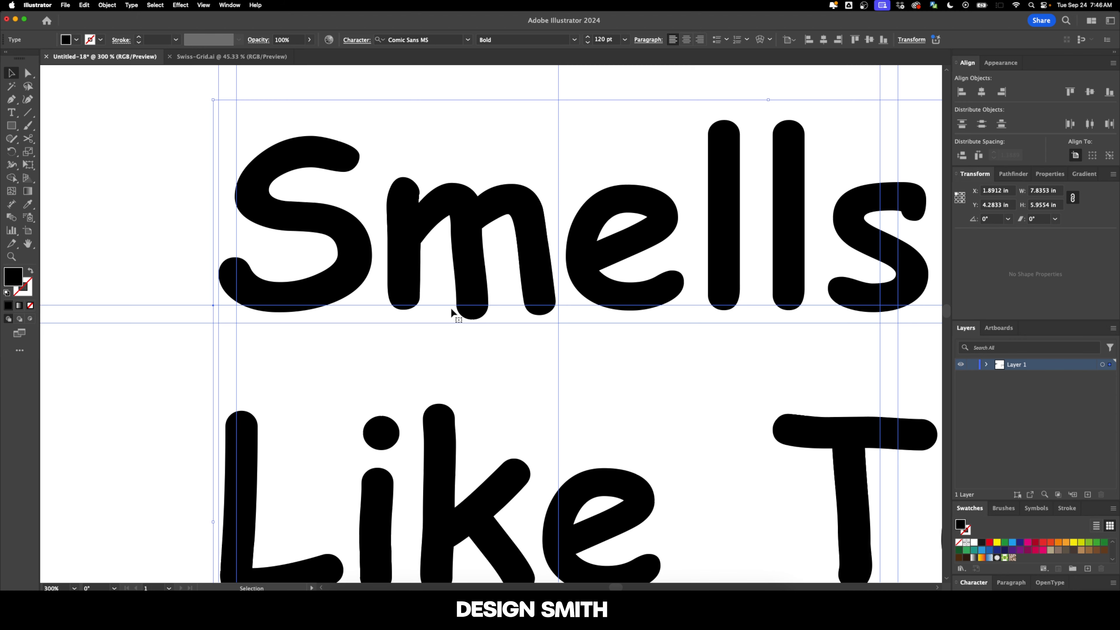
{"action": "key", "text": "super+equal"}
{"action": "key", "text": "super+equal"}
{"action": "key", "text": "super+equal"}
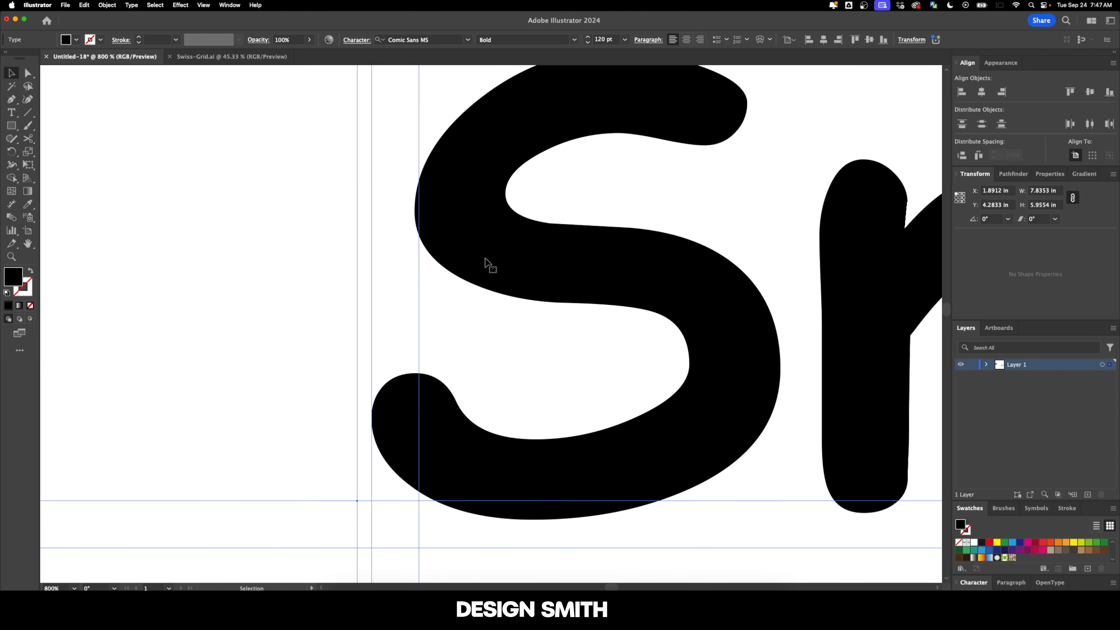
{"action": "left_click_drag", "start_coordinate": [505, 265], "coordinate": [462, 255]}
{"action": "key", "text": "super+minus"}
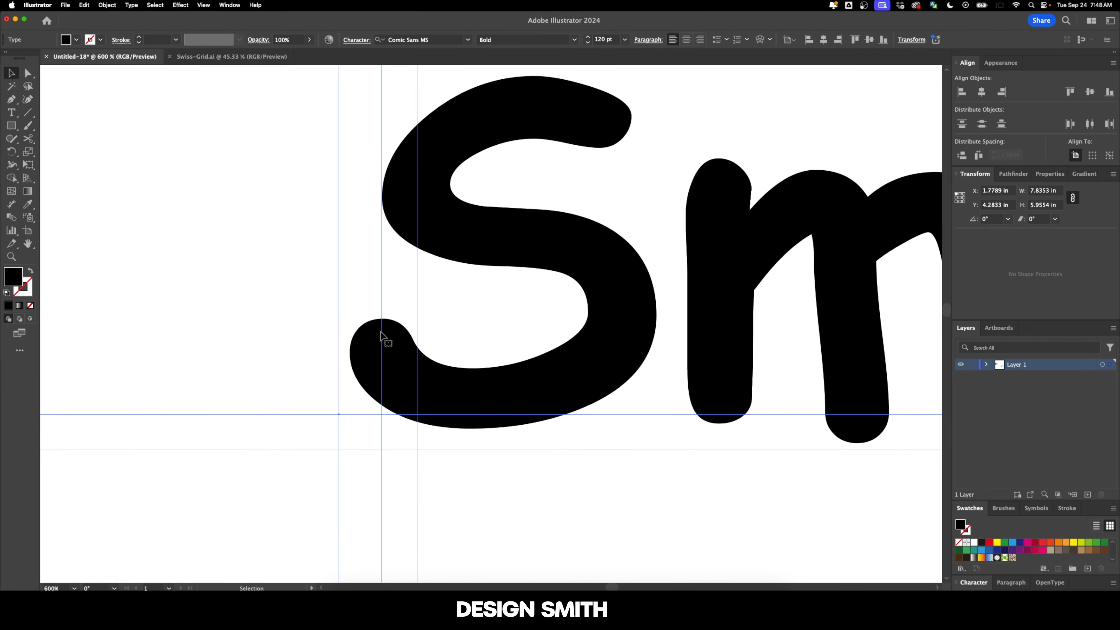
Step: Change the large title's kerning from Auto to another preset that tightens the letter spacing
{"action": "scroll", "coordinate": [380, 335], "scroll_direction": "up", "scroll_amount": 5}
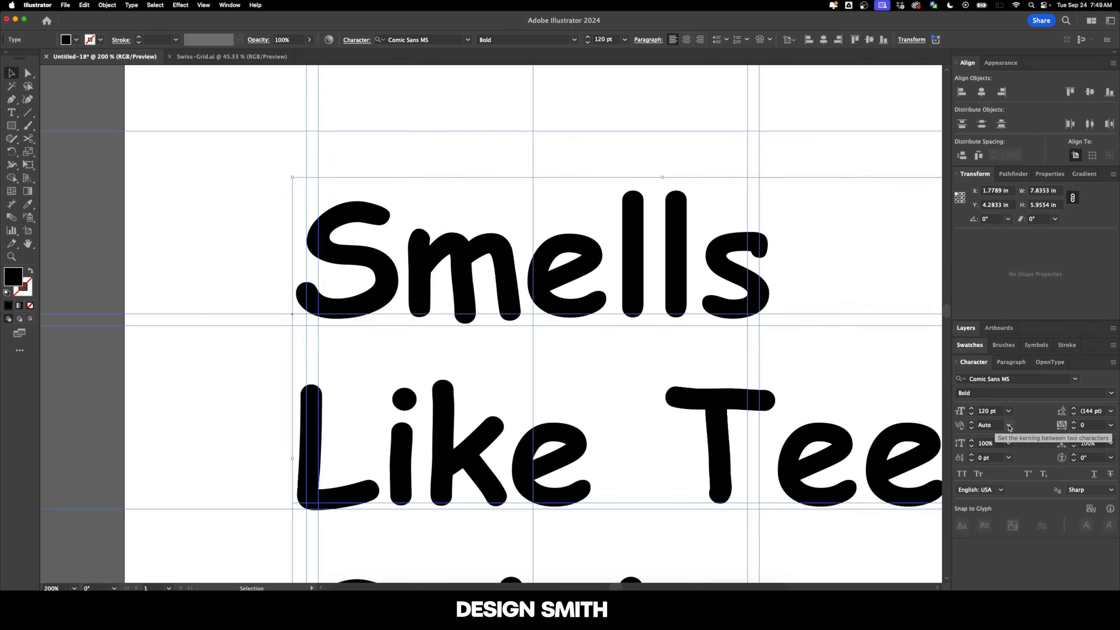
{"action": "left_click", "coordinate": [1009, 426]}
{"action": "left_click", "coordinate": [1049, 237]}
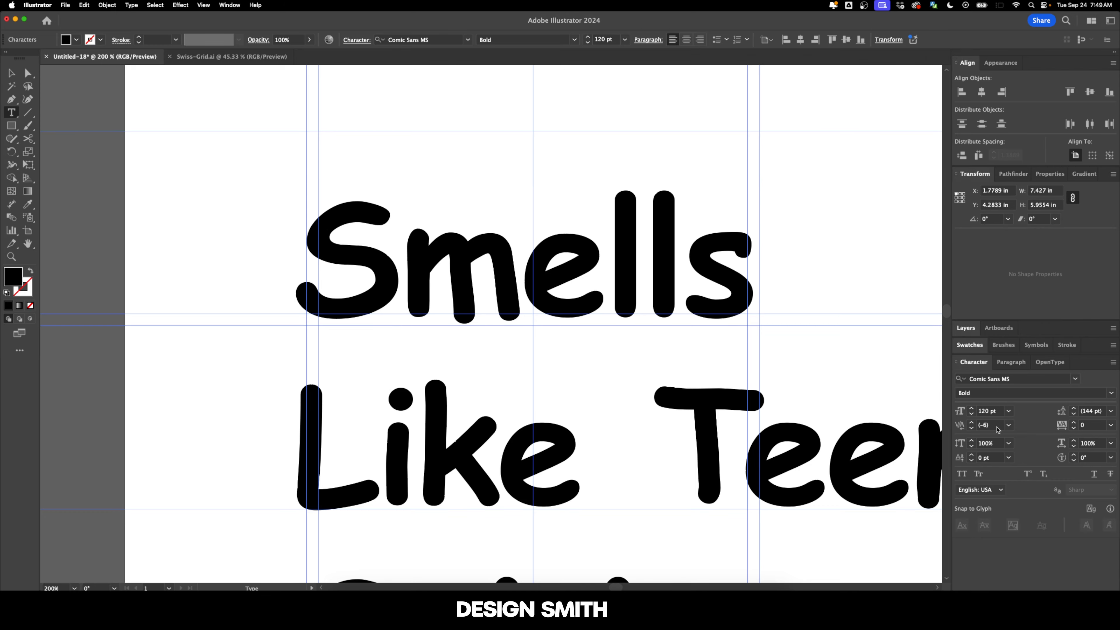
Step: Tighten individual kerning gaps in the "Smells" and "Like Teen" lines, using negative values such as -70 and -50
{"action": "key", "text": "super+1"}
{"action": "double_click", "coordinate": [542, 348]}
{"action": "left_click", "coordinate": [990, 425]}
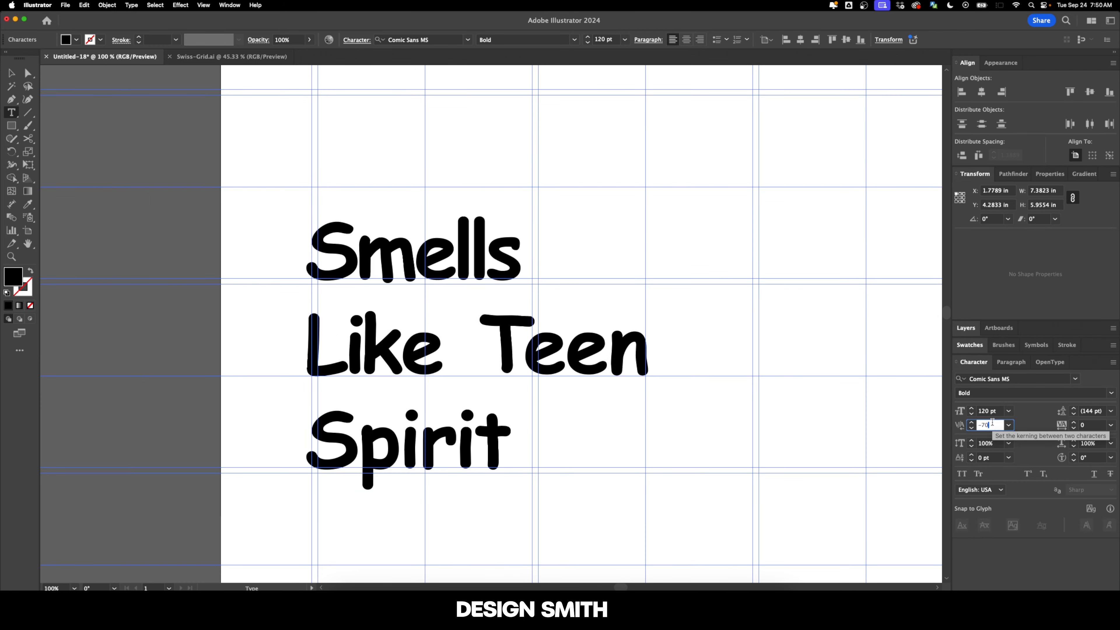
{"action": "left_click", "coordinate": [990, 424]}
{"action": "type", "text": "-50"}
Step: Tighten the kerning between the letters of "Spirit" in the title's last line
{"action": "triple_click", "coordinate": [410, 441]}
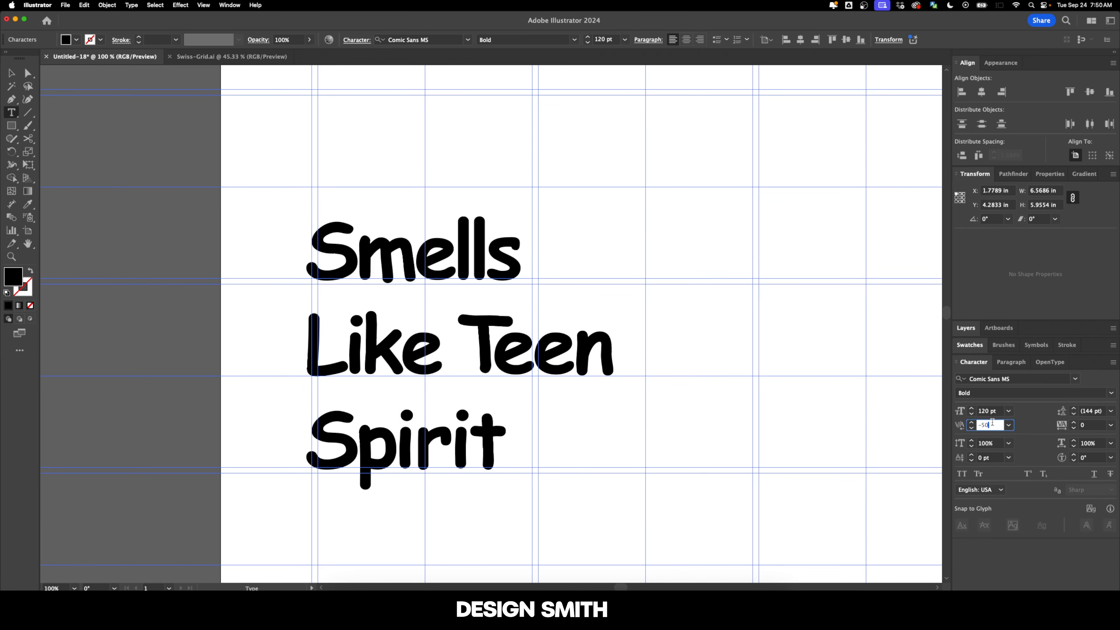
{"action": "key", "text": "Down"}
{"action": "key", "text": "Down"}
{"action": "key", "text": "Down"}
{"action": "key", "text": "Down"}
{"action": "key", "text": "Down"}
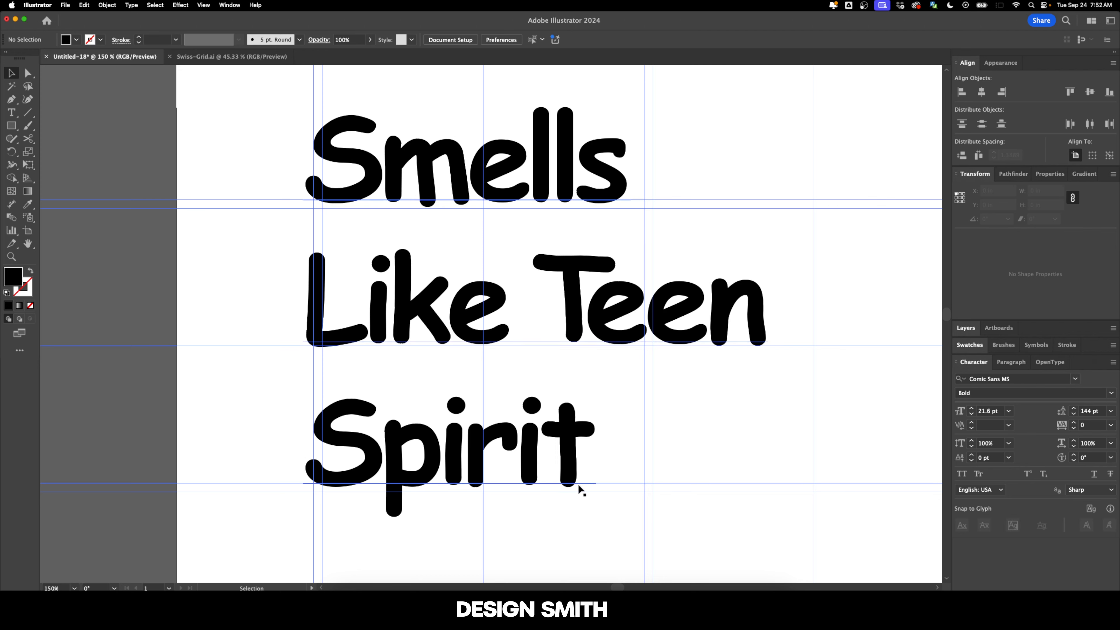
Step: Set the space after the "Smells" paragraph to 2 pt
{"action": "key", "text": "t"}
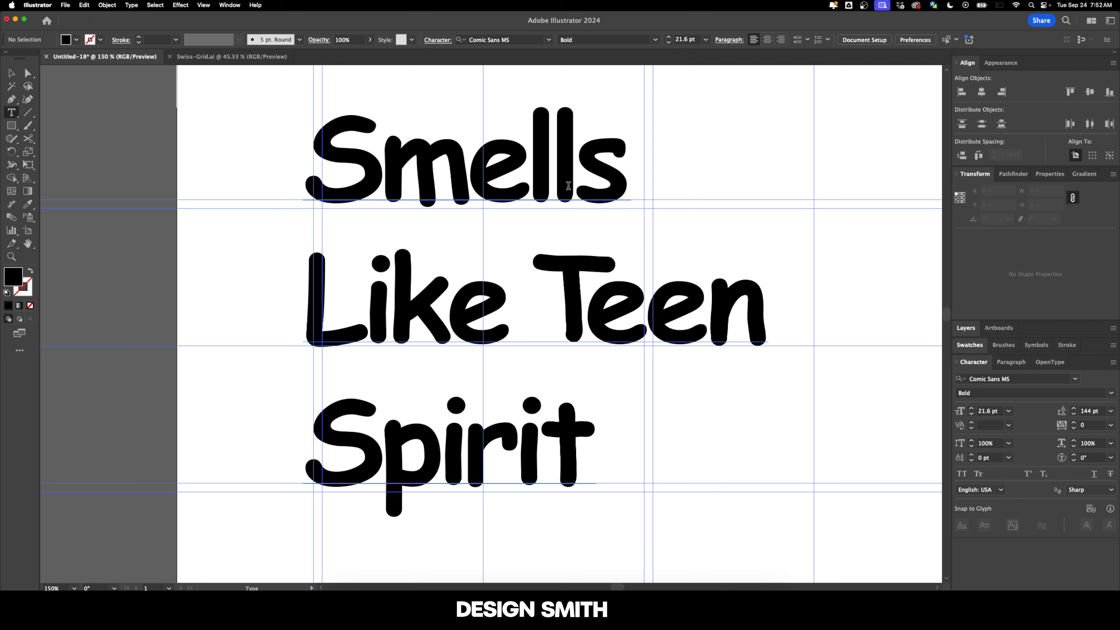
{"action": "left_click", "coordinate": [570, 180]}
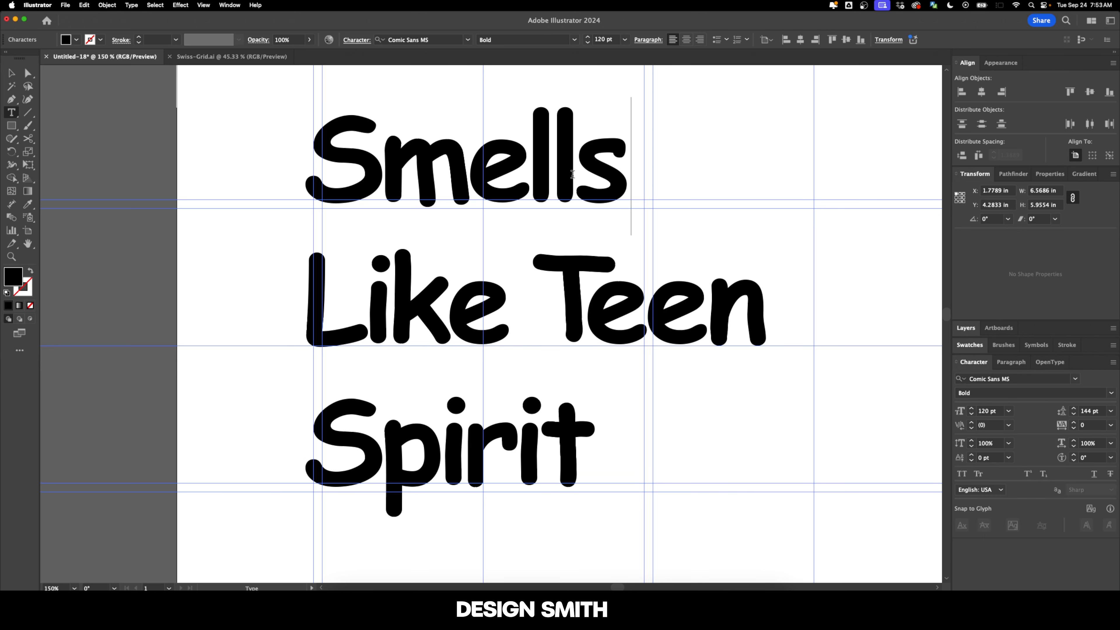
{"action": "left_click", "coordinate": [1007, 361]}
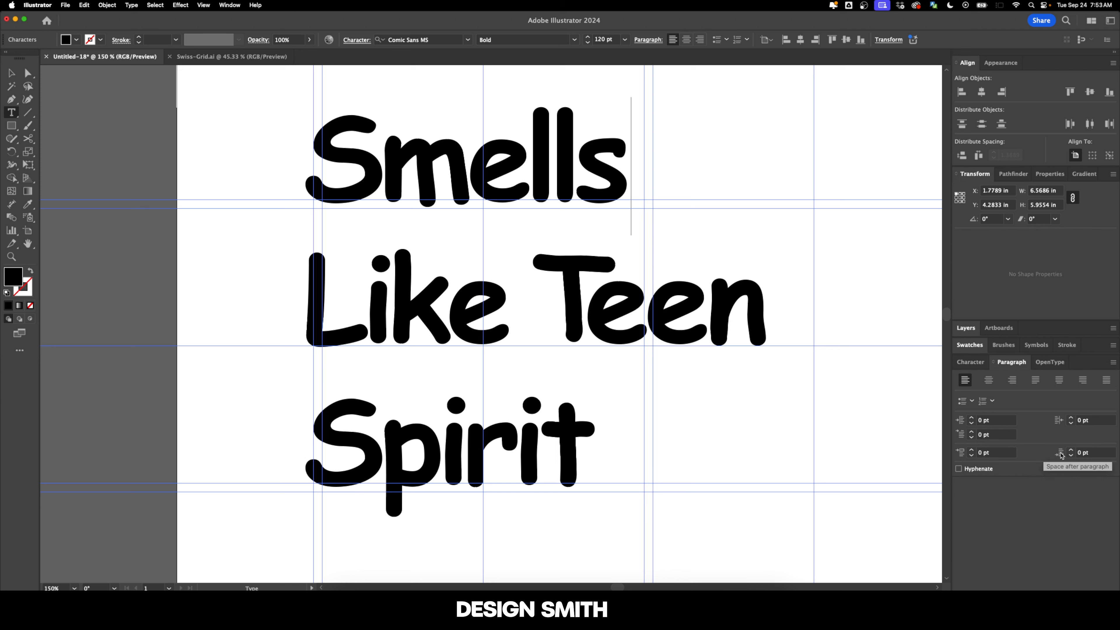
{"action": "left_click", "coordinate": [1071, 450]}
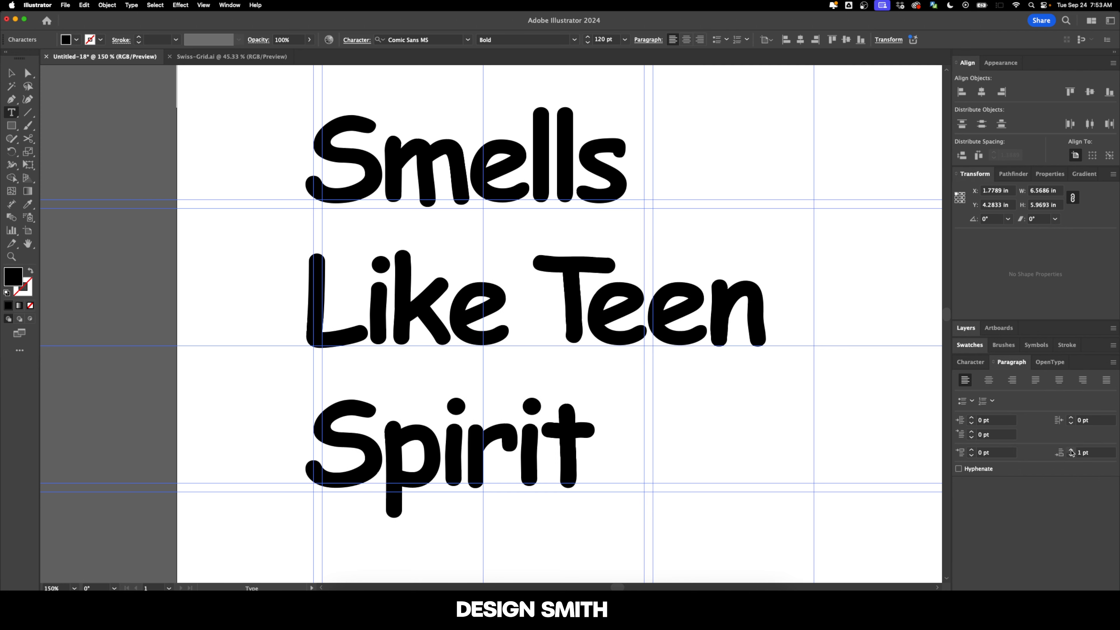
{"action": "left_click", "coordinate": [1071, 451]}
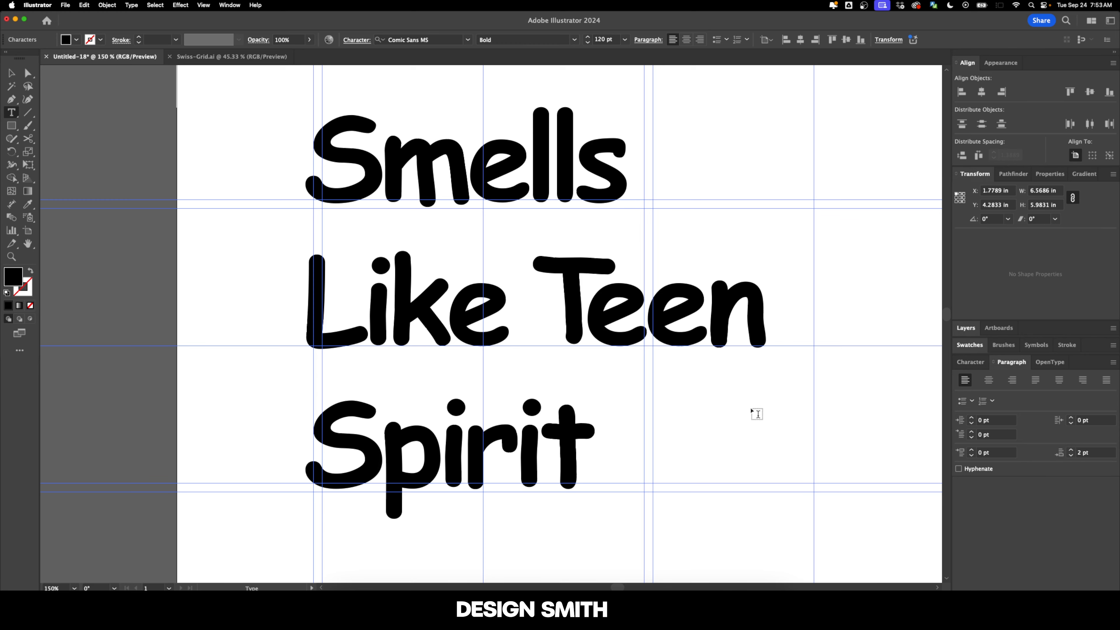
{"action": "left_click", "coordinate": [697, 323]}
{"action": "key", "text": "Escape"}
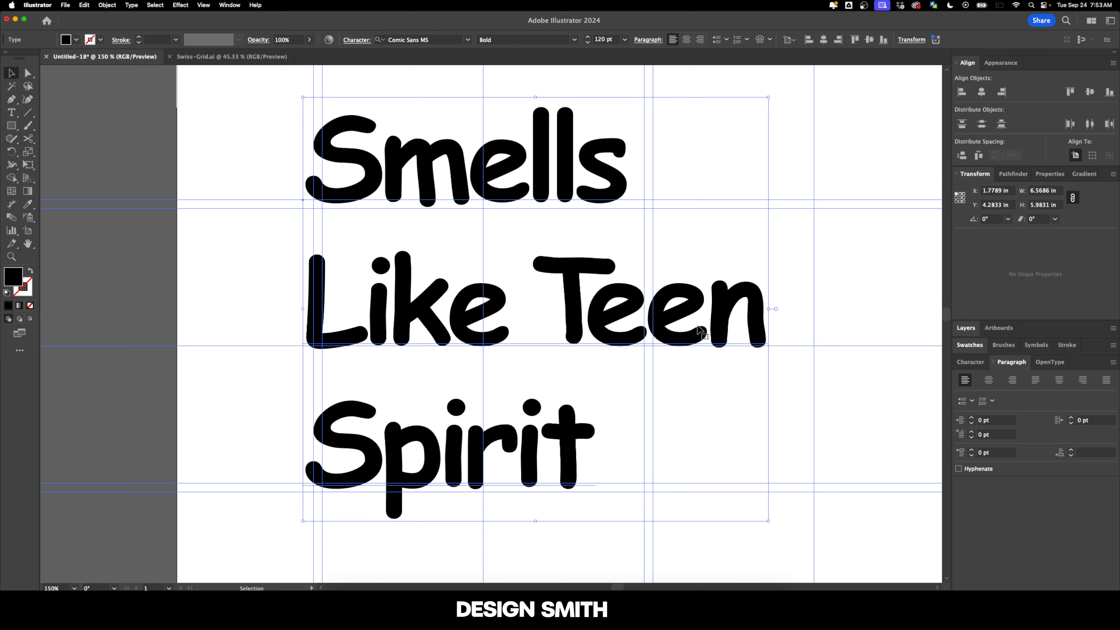
Step: Display the artwork in outline mode and set the space after the "Smells" paragraph to 4 pt
{"action": "key", "text": "super+y"}
{"action": "double_click", "coordinate": [569, 172]}
{"action": "key", "text": "Right"}
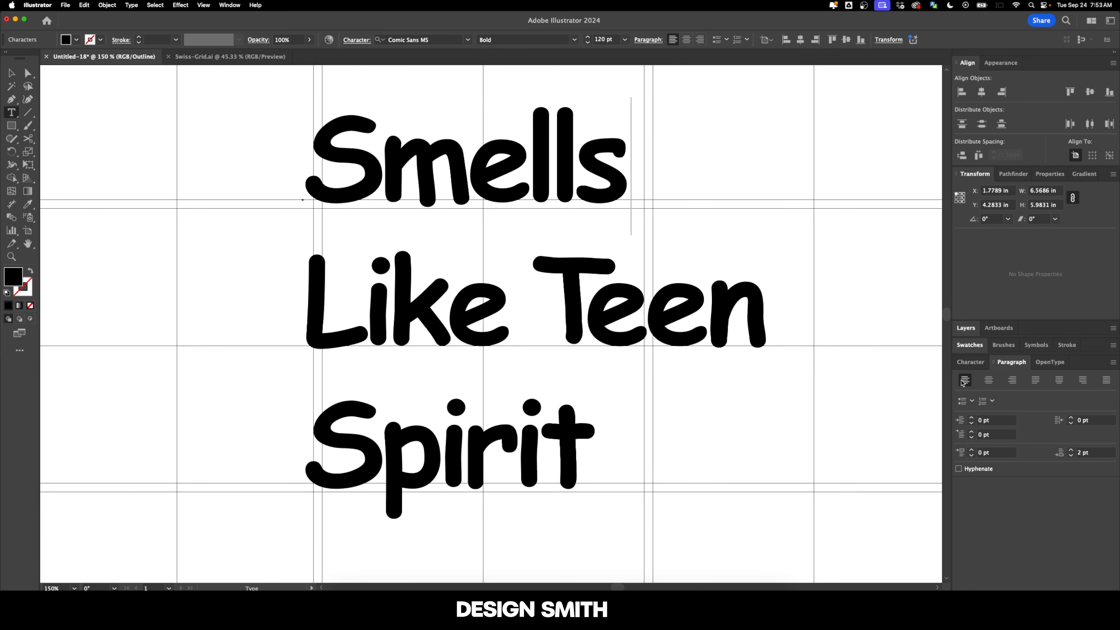
{"action": "left_click", "coordinate": [1093, 453]}
{"action": "type", "text": "4"}
{"action": "key", "text": "Return"}
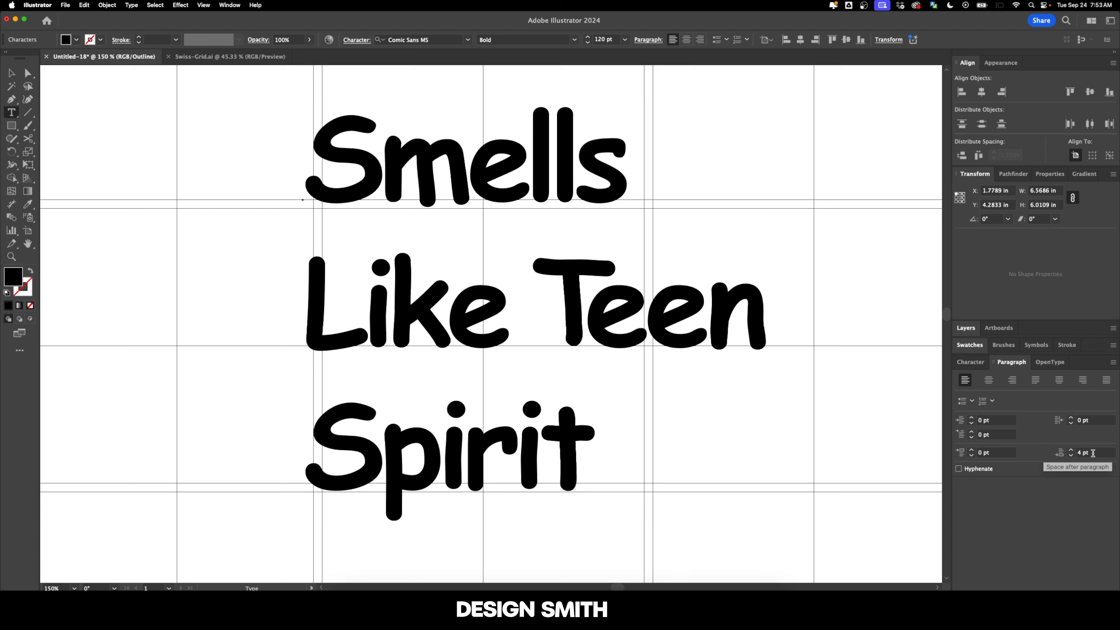
{"action": "key", "text": "Escape"}
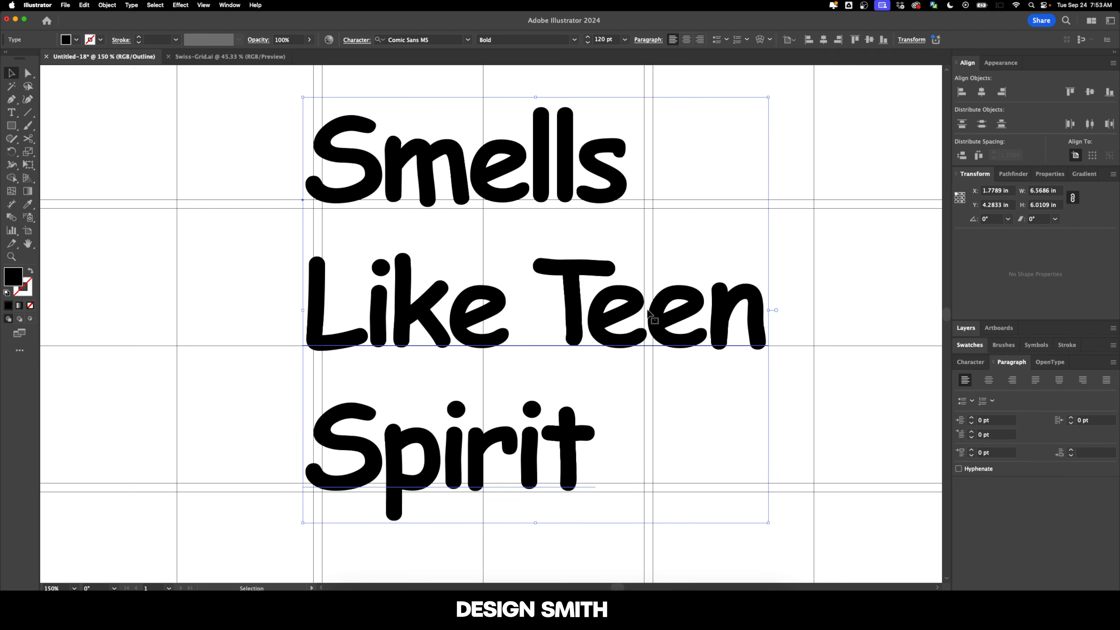
Step: Give the "Like Teen" paragraph a negative space after to pull "Spirit" up toward its guide, and return to preview mode
{"action": "double_click", "coordinate": [675, 318]}
{"action": "key", "text": "Right"}
{"action": "key", "text": "Right"}
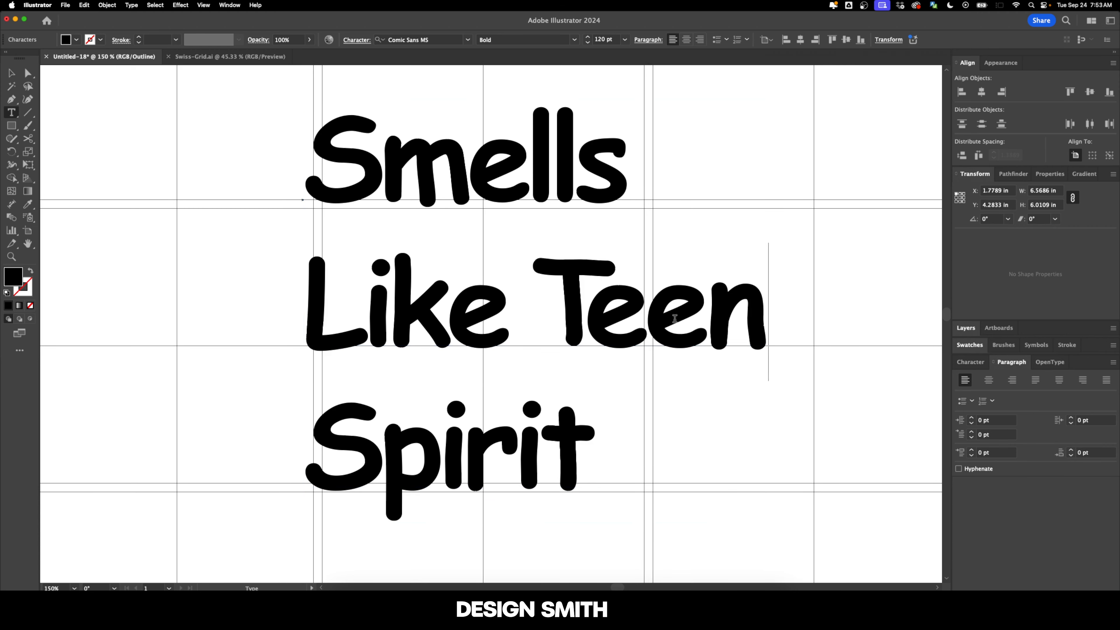
{"action": "left_click", "coordinate": [1071, 456]}
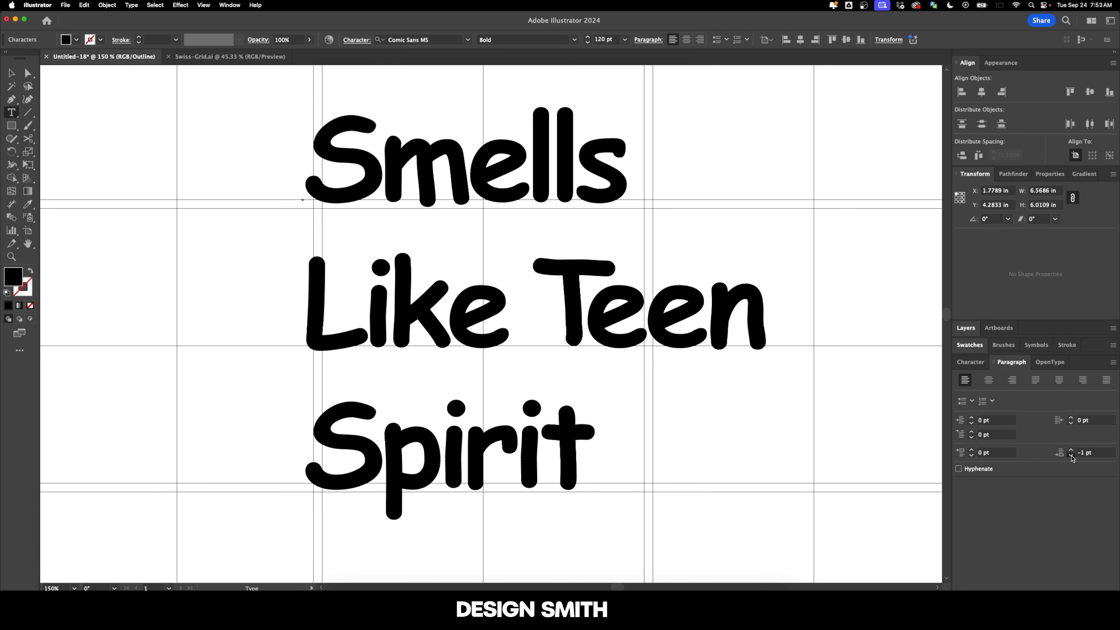
{"action": "key", "text": "Escape"}
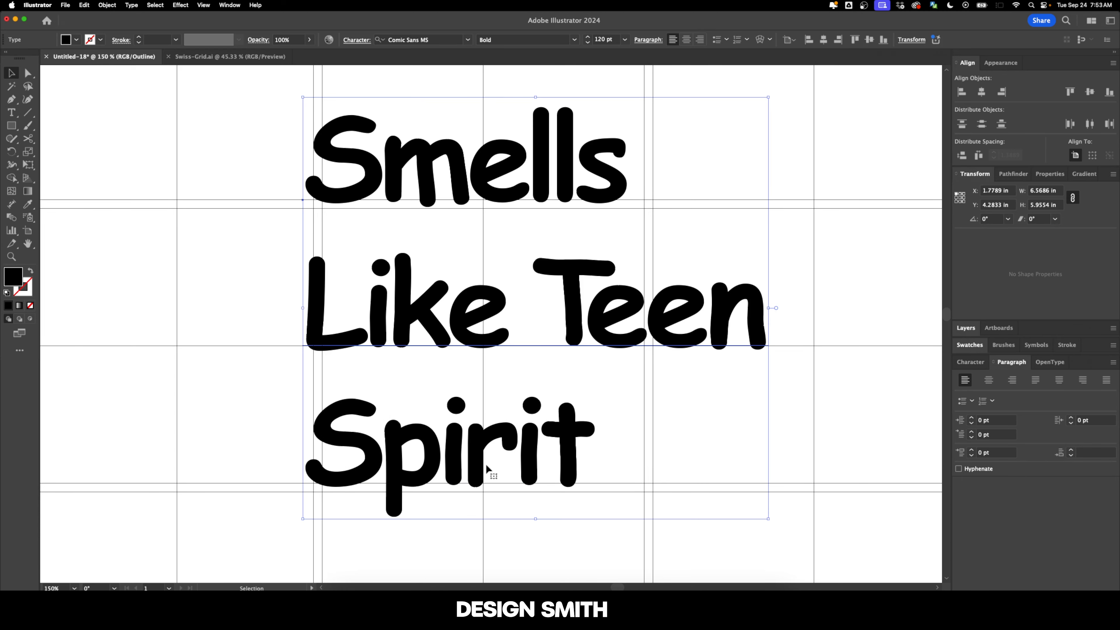
{"action": "left_click", "coordinate": [248, 447]}
{"action": "key", "text": "super+y"}
{"action": "left_click", "coordinate": [528, 443]}
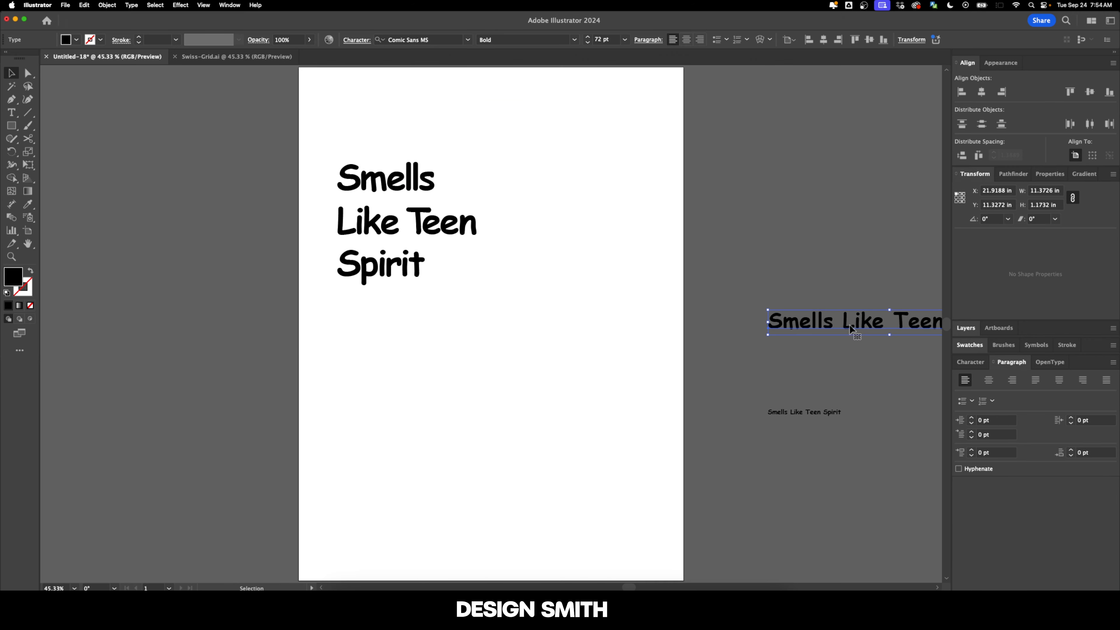
Step: Move the 72 pt copy of the title onto the artboard below the large title and replace its text with "Nevermind"
{"action": "left_click_drag", "start_coordinate": [851, 328], "coordinate": [408, 369]}
{"action": "key", "text": "super+1"}
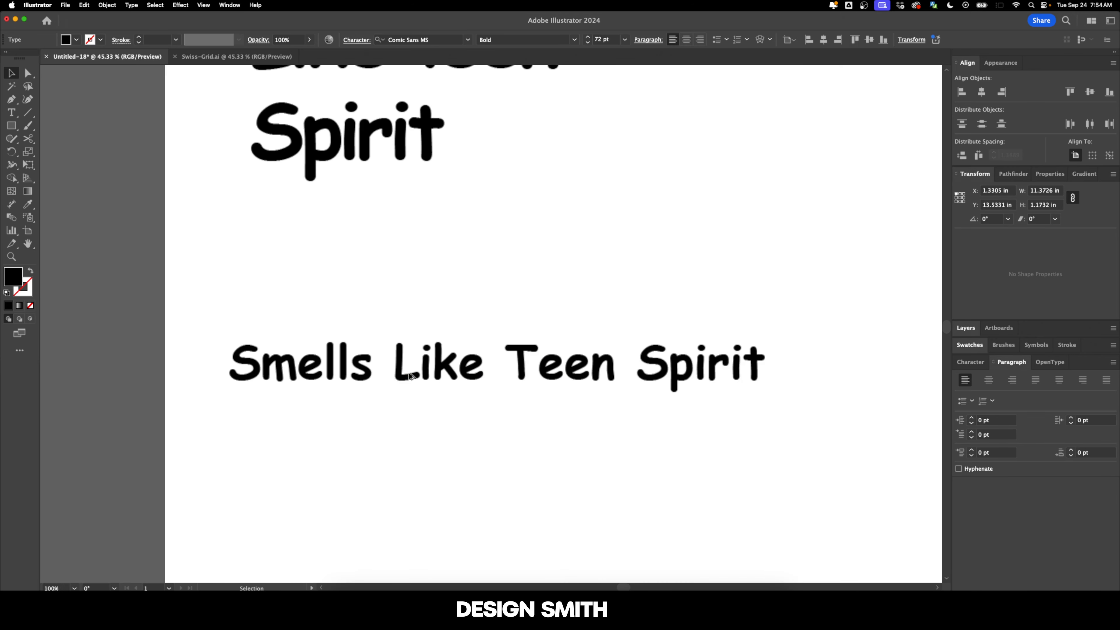
{"action": "key", "text": "t"}
{"action": "triple_click", "coordinate": [488, 353]}
{"action": "type", "text": "Nevermind"}
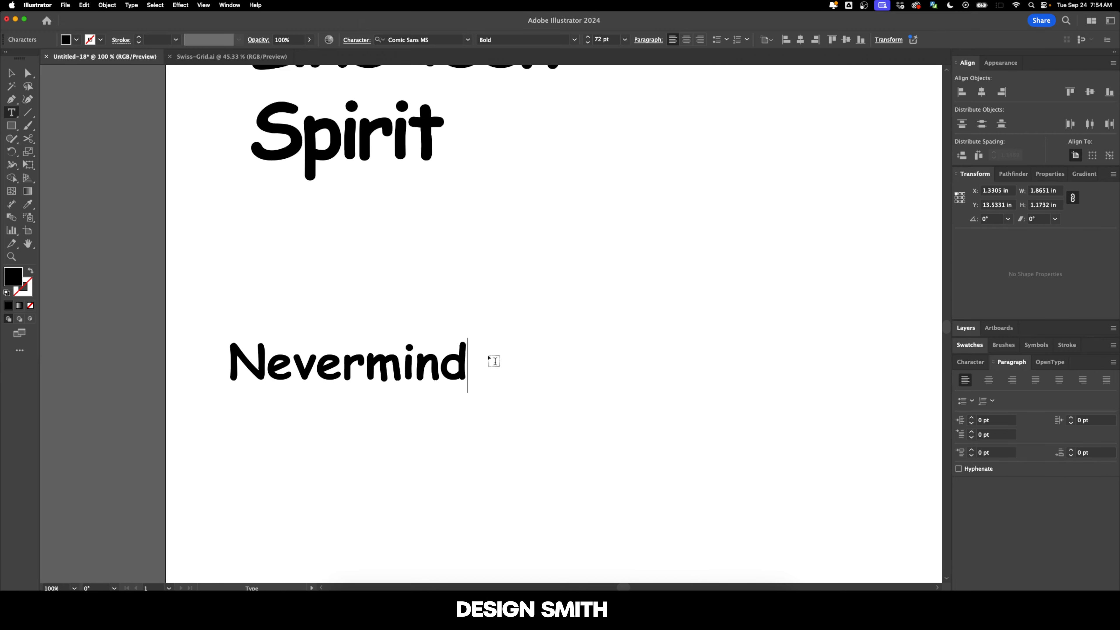
{"action": "key", "text": "Escape"}
Step: Show the guides and move "Nevermind" down to the lower grid row beside the left margin guide
{"action": "left_click_drag", "start_coordinate": [531, 366], "coordinate": [581, 344]}
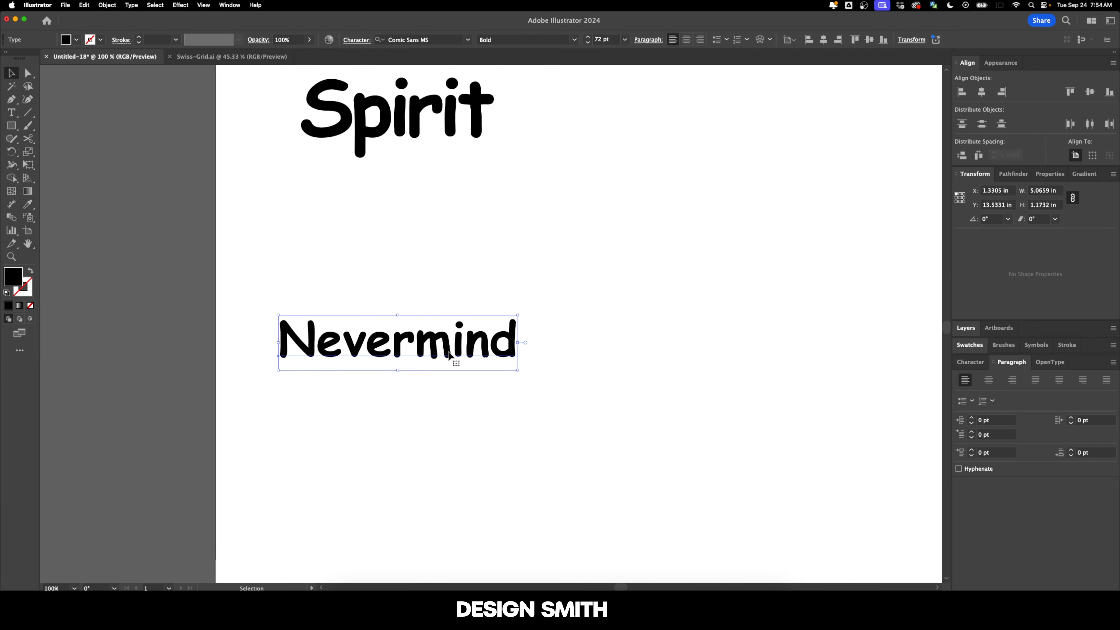
{"action": "key", "text": "super+;"}
{"action": "left_click_drag", "start_coordinate": [374, 347], "coordinate": [451, 377]}
{"action": "scroll", "coordinate": [393, 360], "scroll_direction": "right", "scroll_amount": 2}
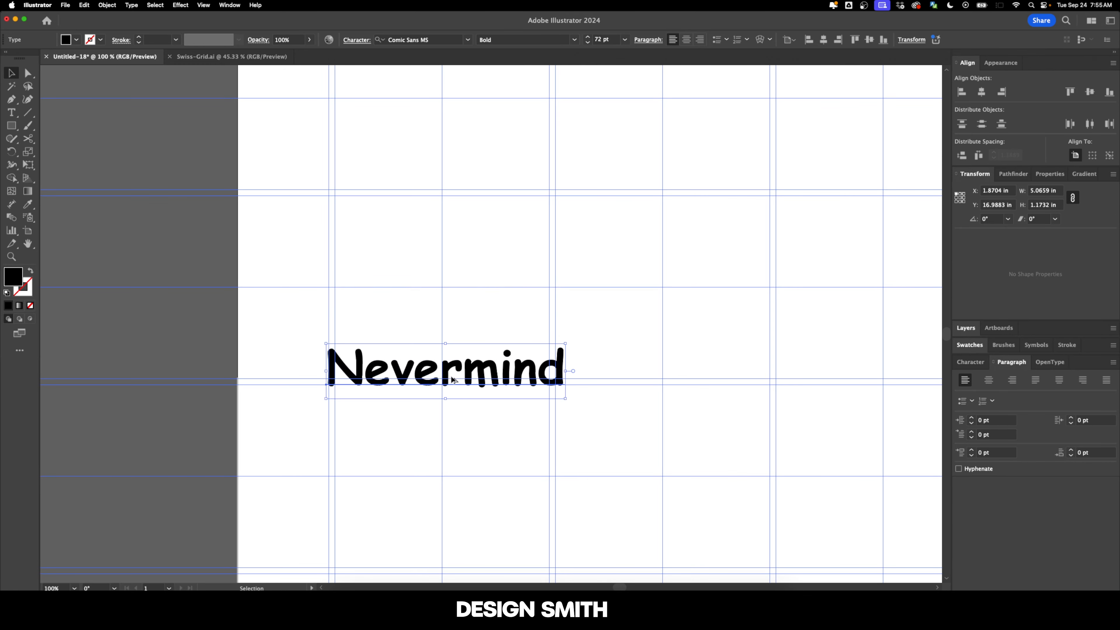
{"action": "scroll", "coordinate": [451, 377], "scroll_direction": "down", "scroll_amount": 2}
{"action": "left_click_drag", "start_coordinate": [535, 337], "coordinate": [486, 377]}
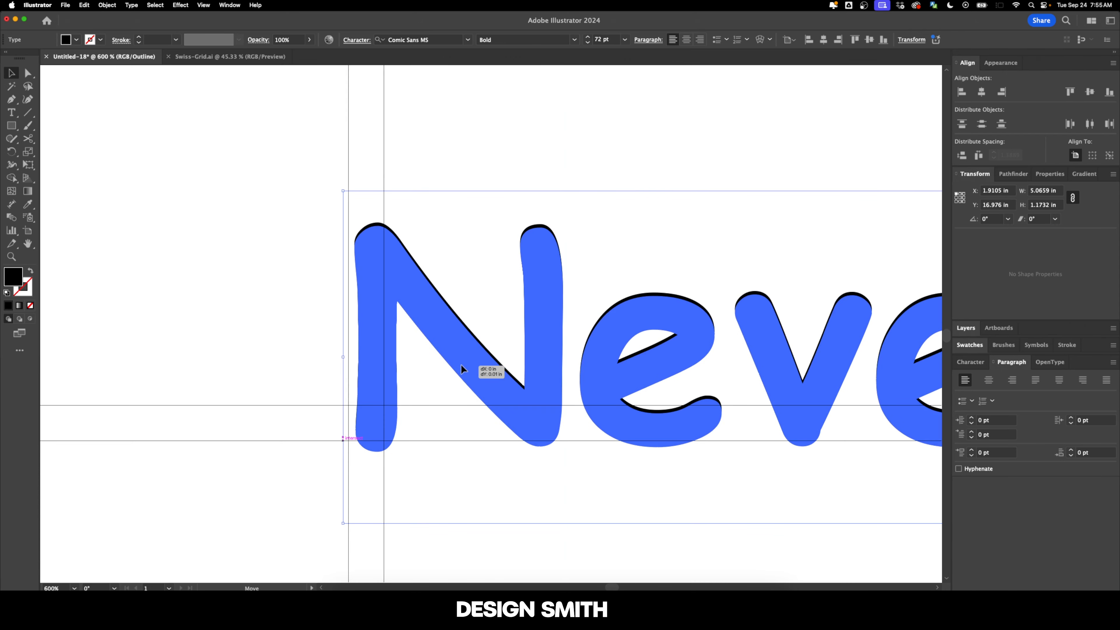
Step: Fine-tune the position of "Nevermind" so the N's stem touches the left margin guide and its baseline sits on the row guide
{"action": "left_click_drag", "start_coordinate": [461, 364], "coordinate": [455, 365]}
{"action": "scroll", "coordinate": [341, 264], "scroll_direction": "up", "scroll_amount": 5}
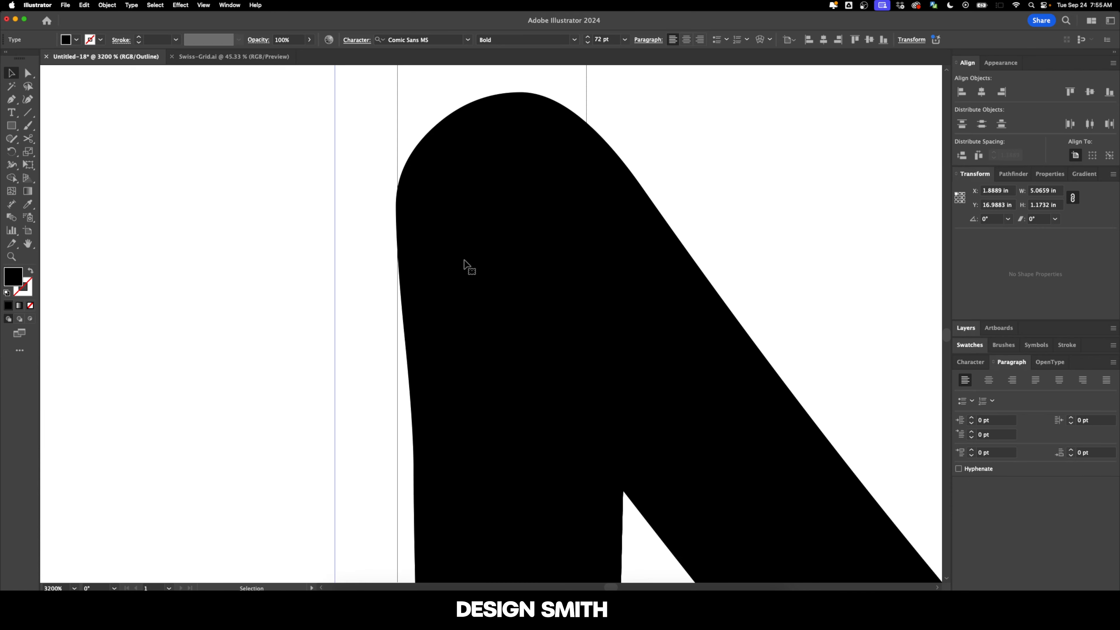
{"action": "left_click_drag", "start_coordinate": [464, 260], "coordinate": [471, 261]}
{"action": "scroll", "coordinate": [470, 260], "scroll_direction": "down", "scroll_amount": 6}
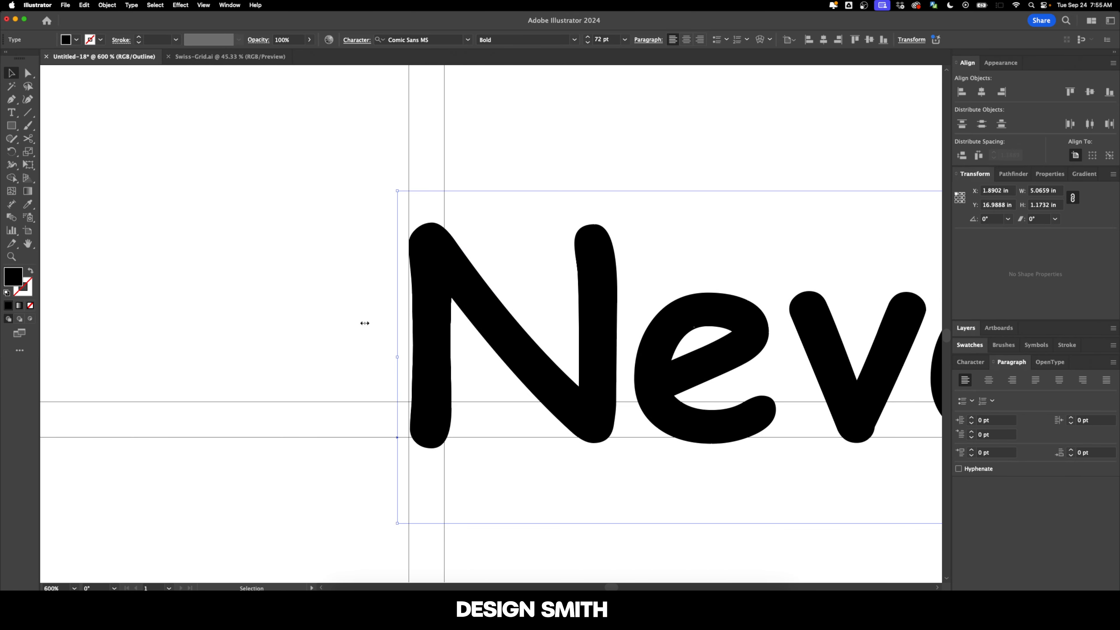
Step: Tighten the kerning between the letters of "Nevermind" so the word ends close to the column guide
{"action": "scroll", "coordinate": [403, 422], "scroll_direction": "up", "scroll_amount": 3}
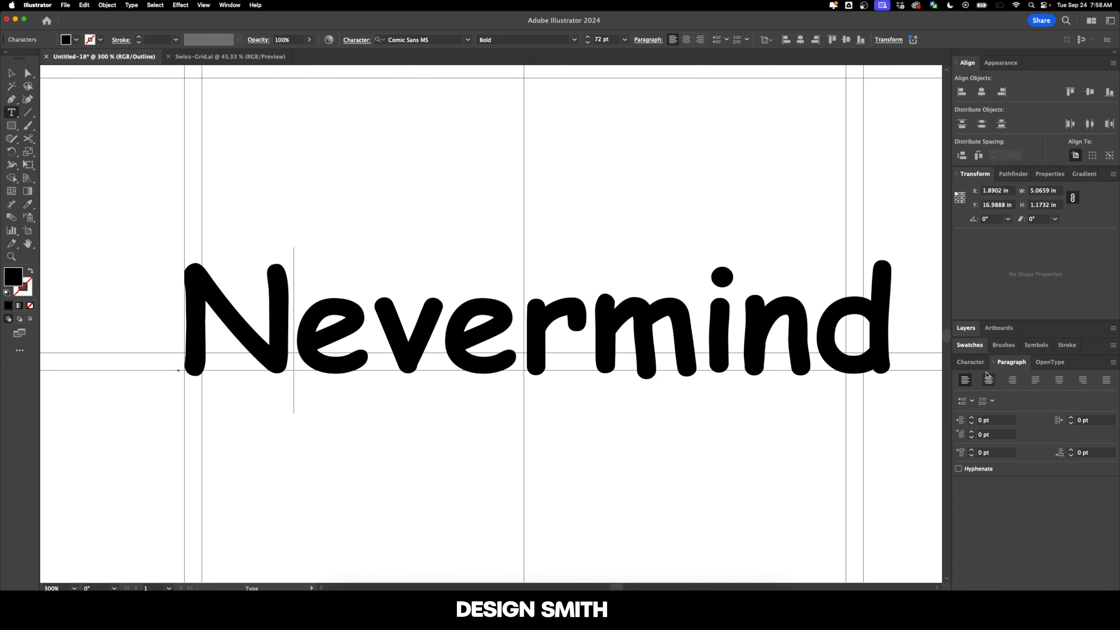
{"action": "left_click", "coordinate": [970, 362]}
{"action": "left_click", "coordinate": [992, 425]}
{"action": "key", "text": "Down"}
{"action": "key", "text": "Down"}
{"action": "key", "text": "Down"}
{"action": "key", "text": "Return"}
{"action": "left_click", "coordinate": [995, 424]}
{"action": "key", "text": "Down"}
{"action": "key", "text": "Down"}
{"action": "key", "text": "Down"}
{"action": "key", "text": "Down"}
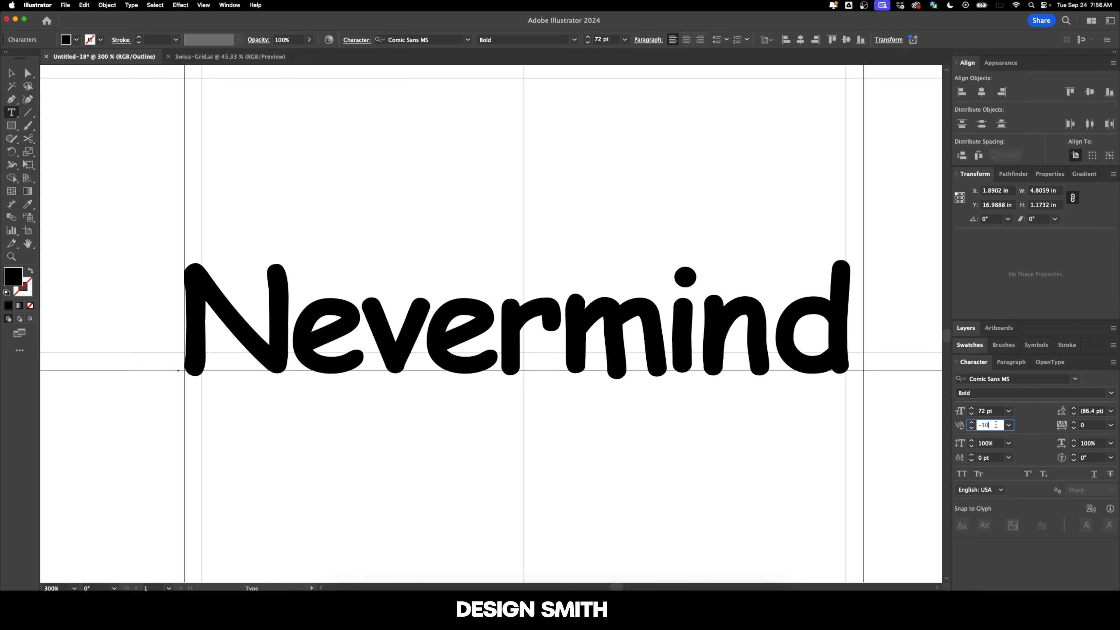
{"action": "key", "text": "Escape"}
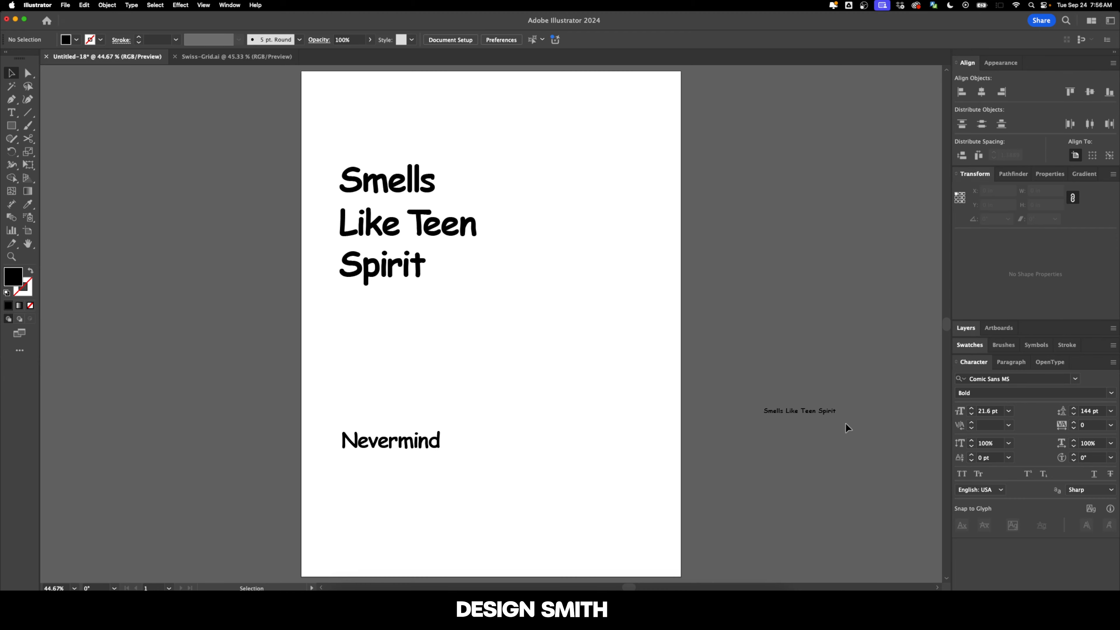
Step: Move the small 21.6 pt title copy onto the artboard below "Nevermind" and replace its text with "Nirvana"
{"action": "left_click_drag", "start_coordinate": [803, 410], "coordinate": [379, 499]}
{"action": "type", "text": "na"}
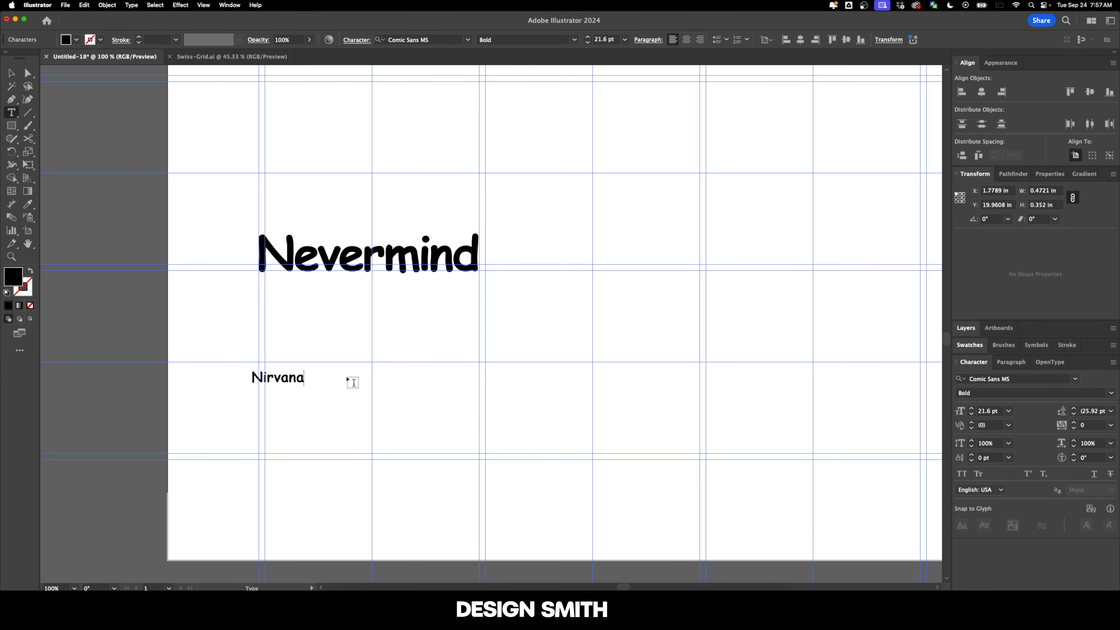
Step: Move "Nirvana" down so it starts at the left margin guide with its baseline on the lowest row guide
{"action": "key", "text": "Escape"}
{"action": "scroll", "coordinate": [259, 387], "scroll_direction": "up", "scroll_amount": 3}
{"action": "left_click_drag", "start_coordinate": [317, 392], "coordinate": [345, 307]}
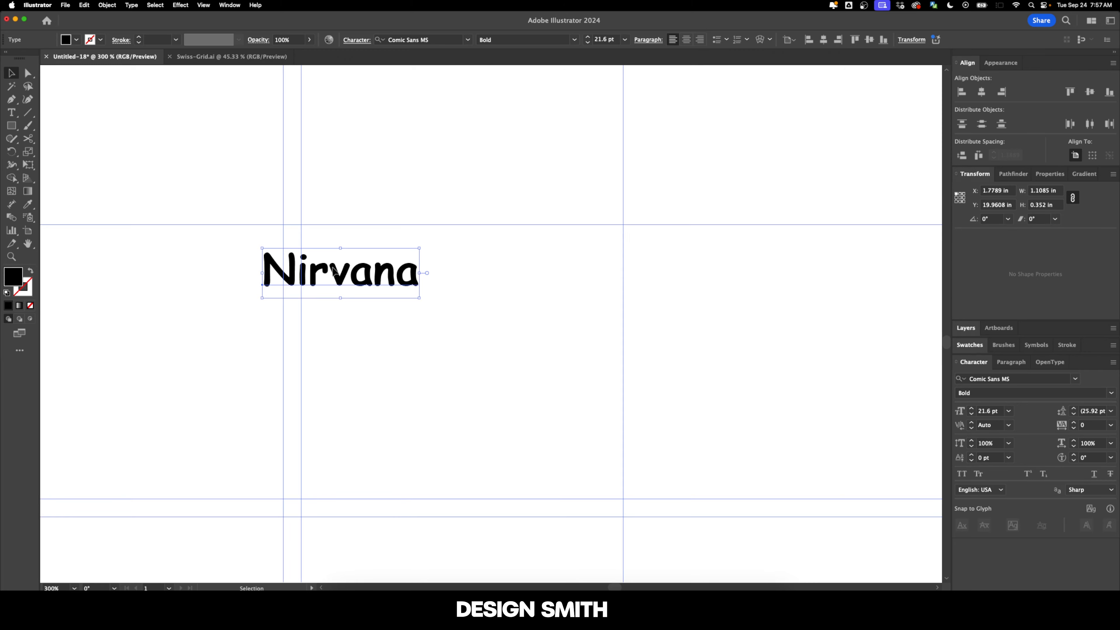
{"action": "left_click_drag", "start_coordinate": [334, 270], "coordinate": [355, 499]}
{"action": "scroll", "coordinate": [308, 329], "scroll_direction": "down", "scroll_amount": 5}
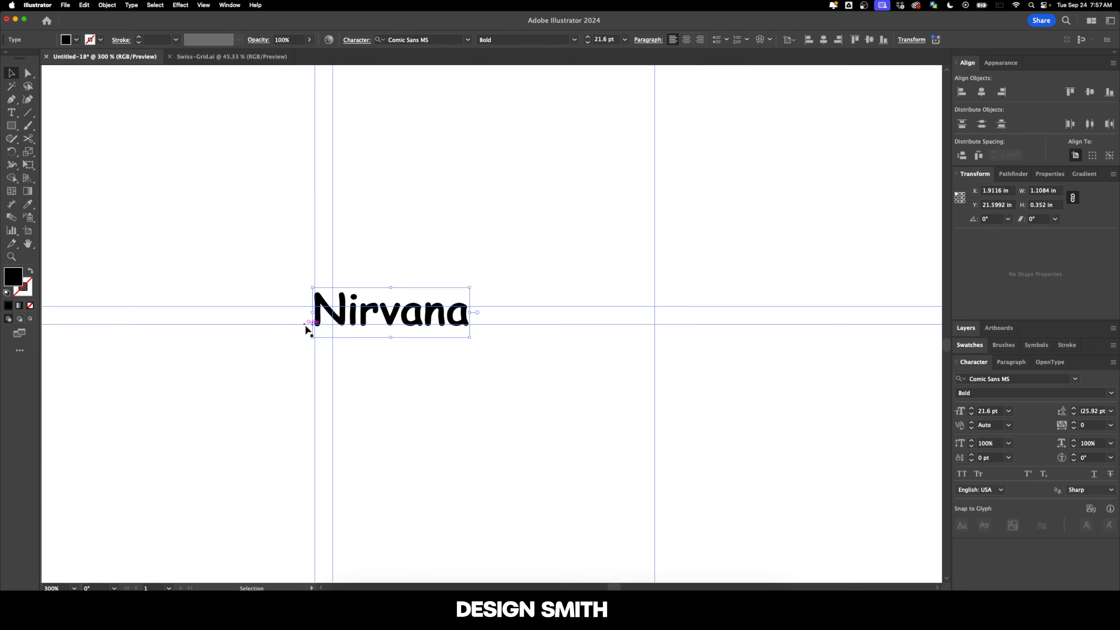
Step: Fine-tune the position of "Nirvana" so the N's stem touches the left margin guide and its baseline sits on the row guide
{"action": "scroll", "coordinate": [306, 327], "scroll_direction": "up", "scroll_amount": 10}
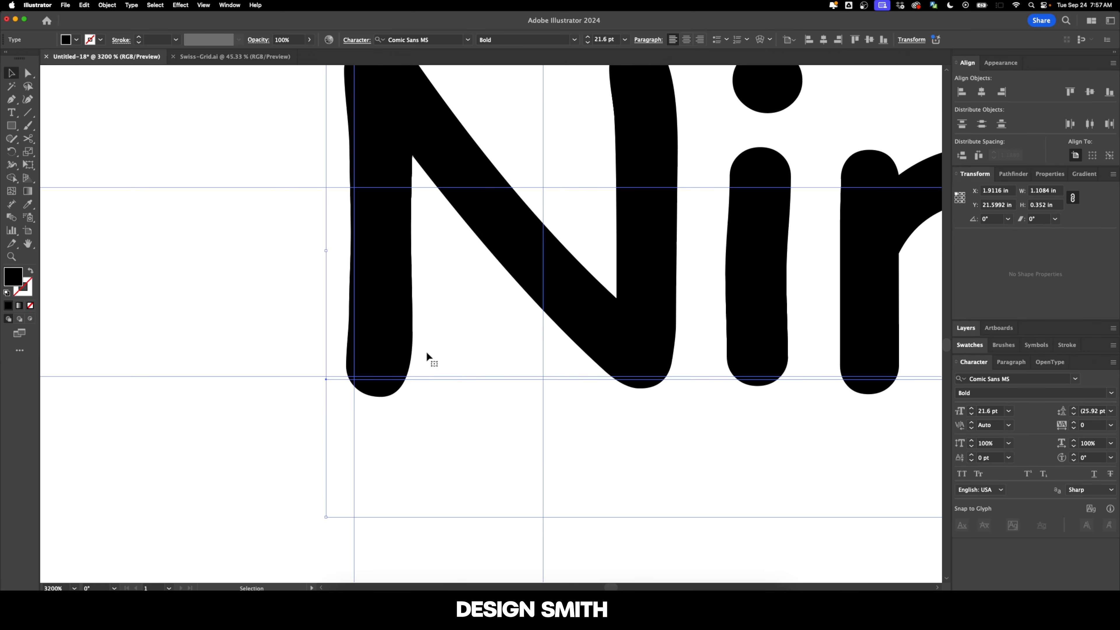
{"action": "left_click_drag", "start_coordinate": [389, 347], "coordinate": [395, 331]}
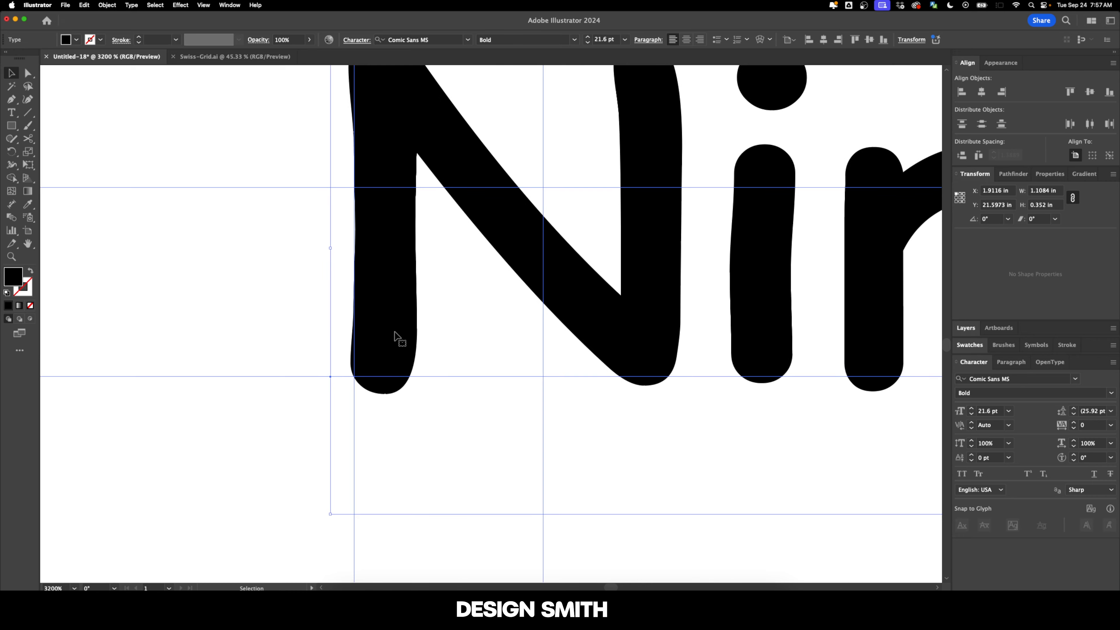
{"action": "scroll", "coordinate": [388, 277], "scroll_direction": "up", "scroll_amount": 5}
{"action": "left_click_drag", "start_coordinate": [375, 182], "coordinate": [380, 181]}
Step: Set the kerning between "N" and "i" in "Nirvana" to -60
{"action": "left_click", "coordinate": [316, 195]}
{"action": "scroll", "coordinate": [316, 195], "scroll_direction": "down", "scroll_amount": 2}
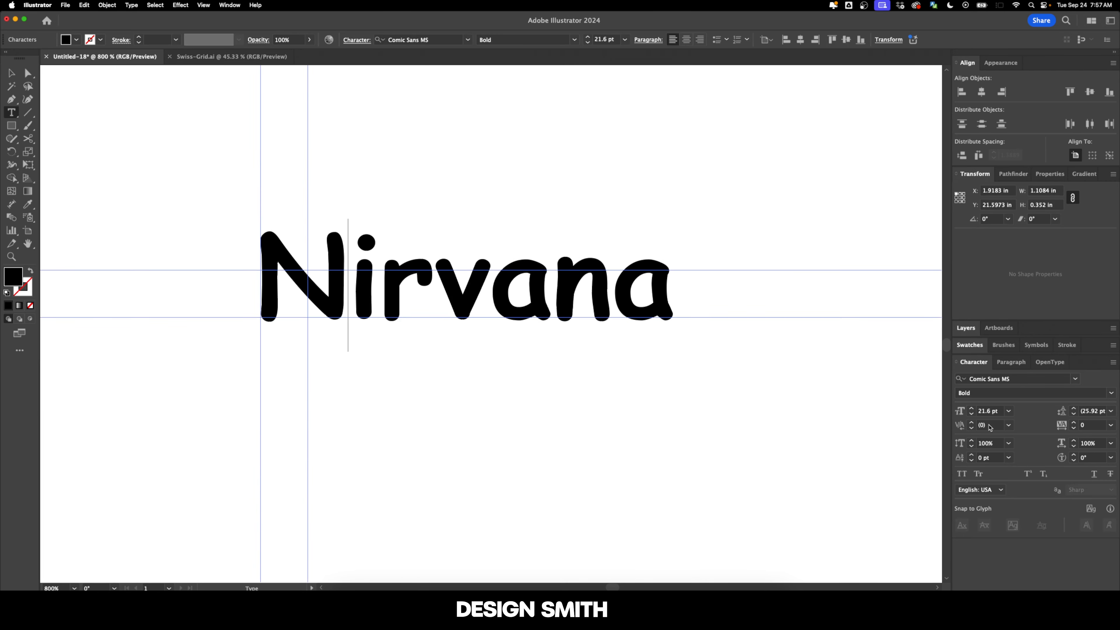
{"action": "left_click", "coordinate": [988, 427]}
{"action": "key", "text": "shift+Down"}
{"action": "key", "text": "shift+Down"}
{"action": "key", "text": "shift+Down"}
{"action": "key", "text": "shift+Down"}
{"action": "key", "text": "shift+Down"}
{"action": "key", "text": "shift+Down"}
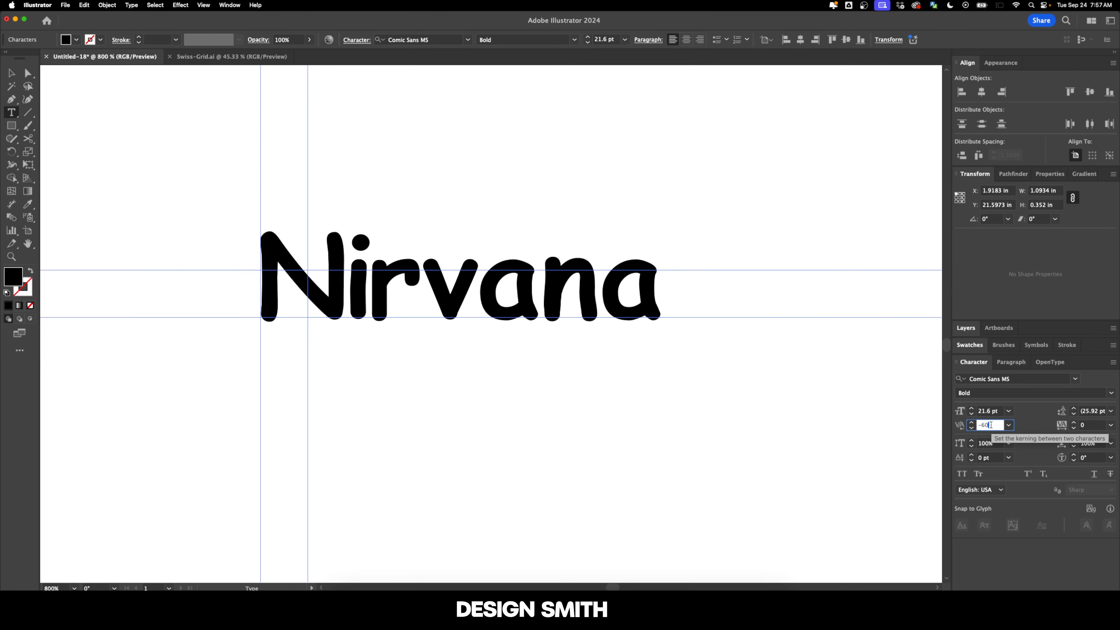
{"action": "key", "text": "Return"}
Step: Tighten the kerning between the remaining letters of "Nirvana" and finish editing the word
{"action": "key", "text": "Right"}
{"action": "key", "text": "alt+Left"}
{"action": "key", "text": "alt+Left"}
{"action": "key", "text": "Right"}
{"action": "key", "text": "alt+Left"}
{"action": "key", "text": "alt+Left"}
{"action": "key", "text": "Right"}
{"action": "left_click", "coordinate": [990, 425]}
{"action": "key", "text": "Escape"}
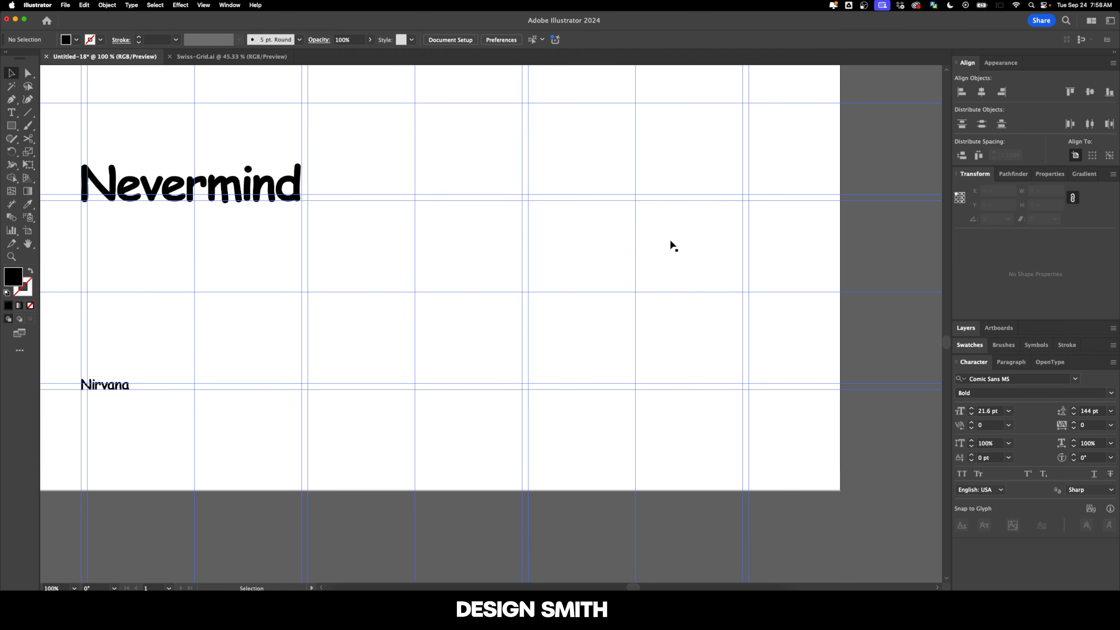
Step: Create an area text box about 4.54 in wide and 3.88 in high in the lower-right grid fields, fitted to the guides
{"action": "key", "text": "t"}
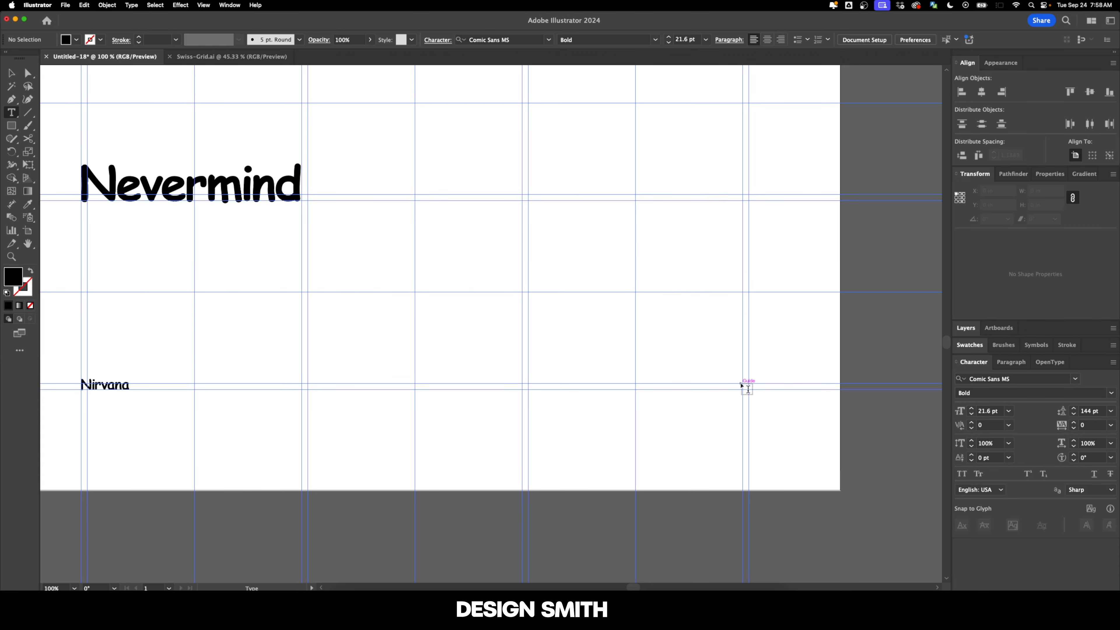
{"action": "left_click_drag", "start_coordinate": [742, 383], "coordinate": [528, 201]}
{"action": "left_click_drag", "start_coordinate": [529, 202], "coordinate": [529, 202]}
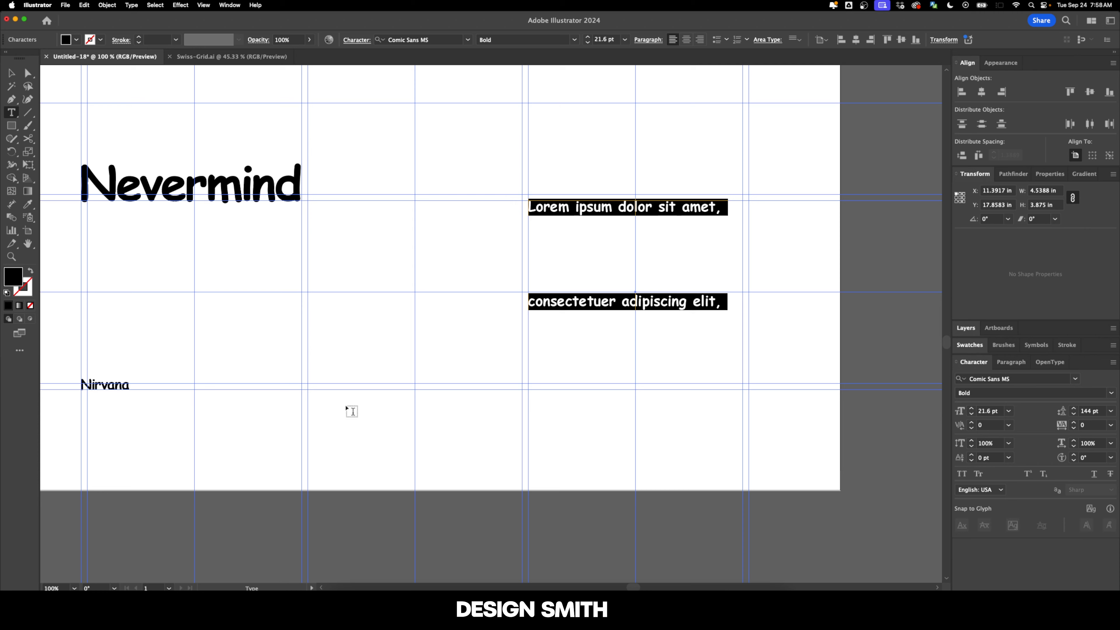
Step: Set the placeholder text's leading to 32.4 pt and replace it with the paragraph beginning "Smells Like Teen Spirit" by Nirvana, from their 1991 album
{"action": "left_click", "coordinate": [1093, 415]}
{"action": "type", "text": "2"}
{"action": "type", "text": "1.6*150"}
{"action": "key", "text": "Return"}
{"action": "key", "text": "Escape"}
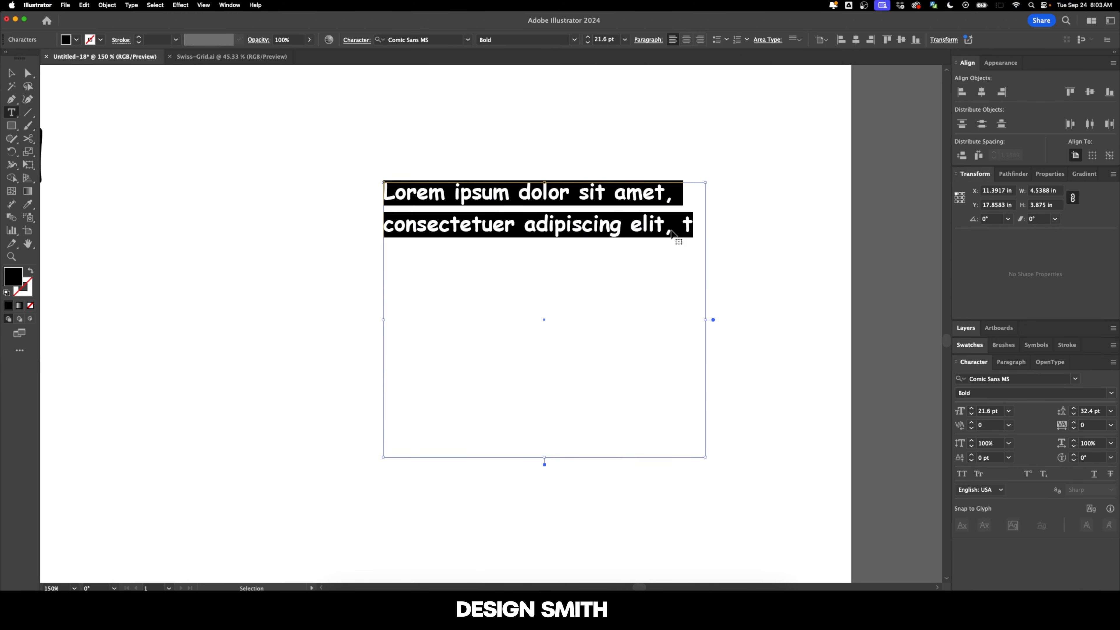
{"action": "type", "text": "\"Smells Like Teen Spirit\" by Nirvana, from their 1991 album Nevermind, is a defining grunge anthem. With raw energy, distorted guitars, and Cobain's vocals, it captured the rebellious spirit of '90s youth, propelling Nirvana to success."}
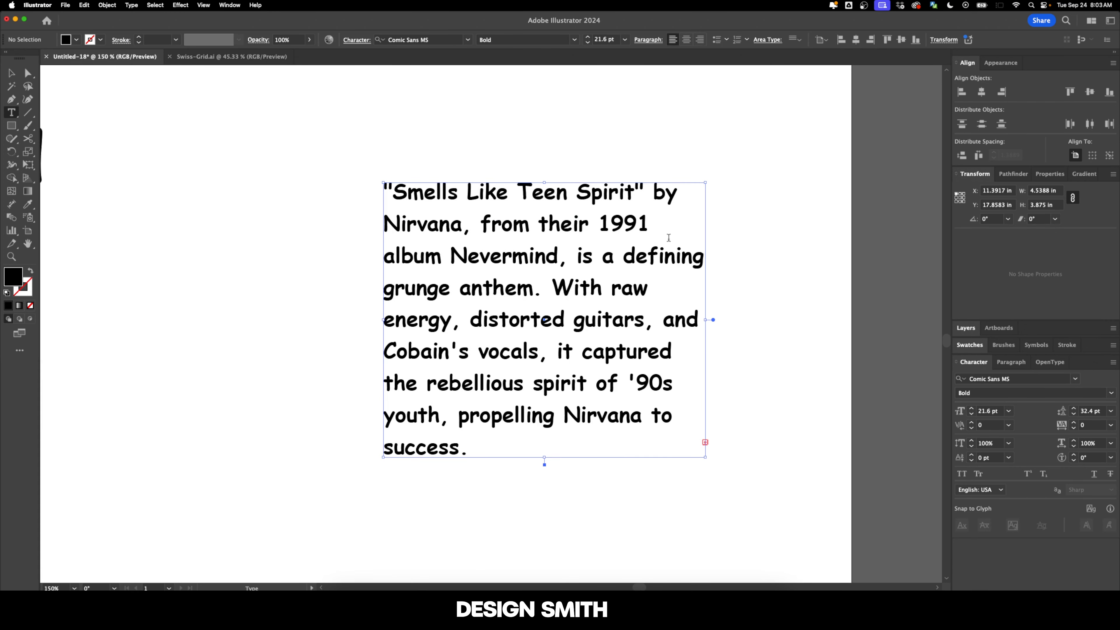
Step: Tighten the kerning in the paragraph's first two lines, using values such as -40 and -20 between letters
{"action": "left_click", "coordinate": [554, 417]}
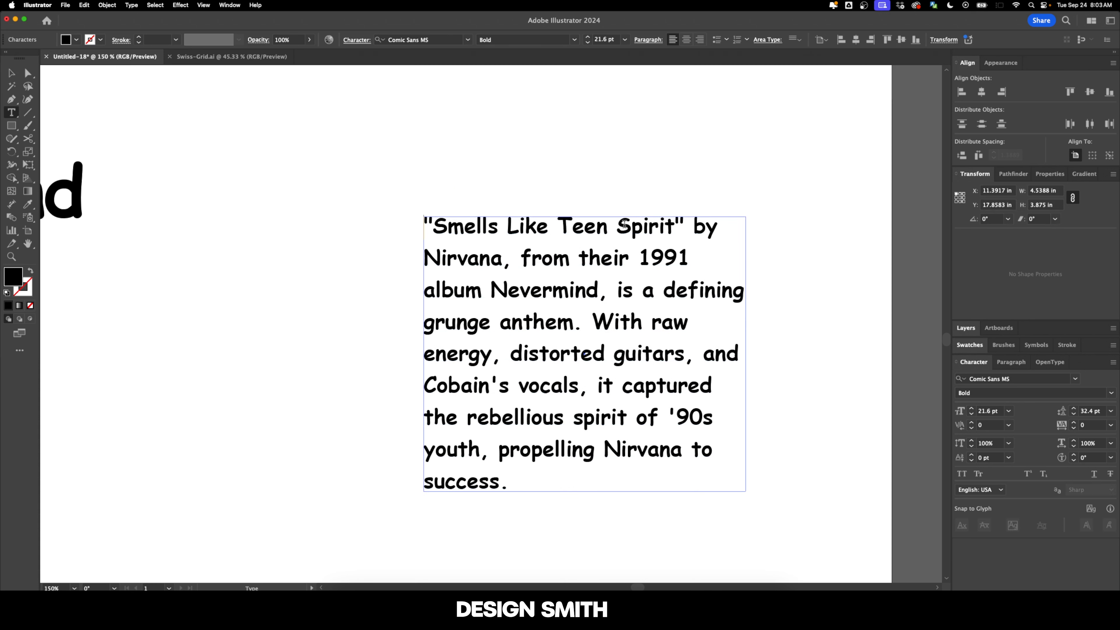
{"action": "scroll", "coordinate": [989, 427], "scroll_direction": "down", "scroll_amount": 3}
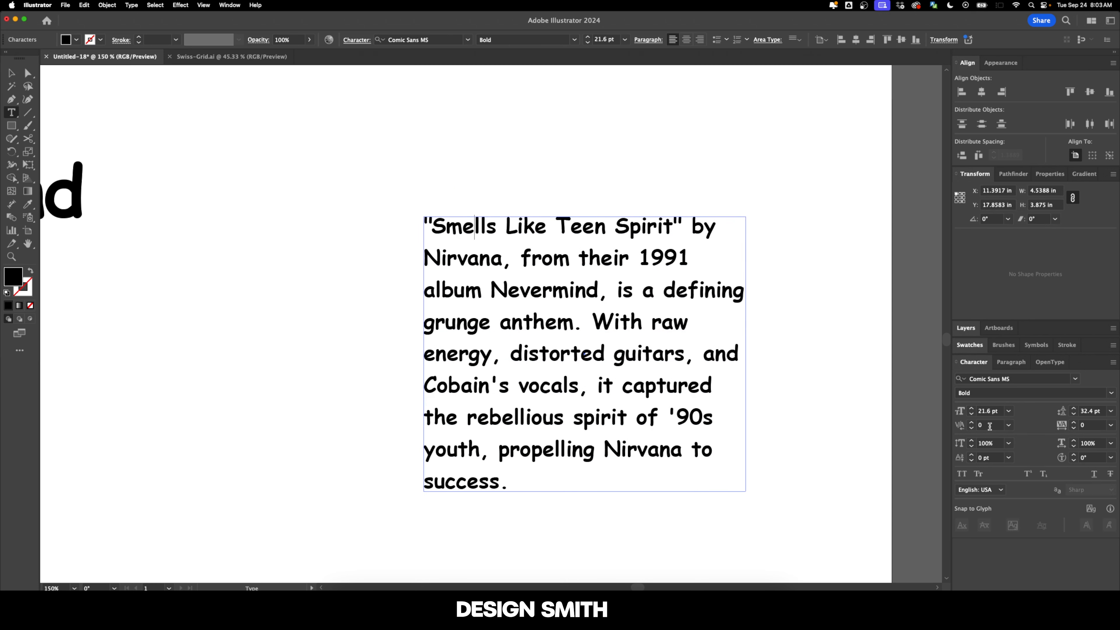
{"action": "scroll", "coordinate": [989, 427], "scroll_direction": "down", "scroll_amount": 5}
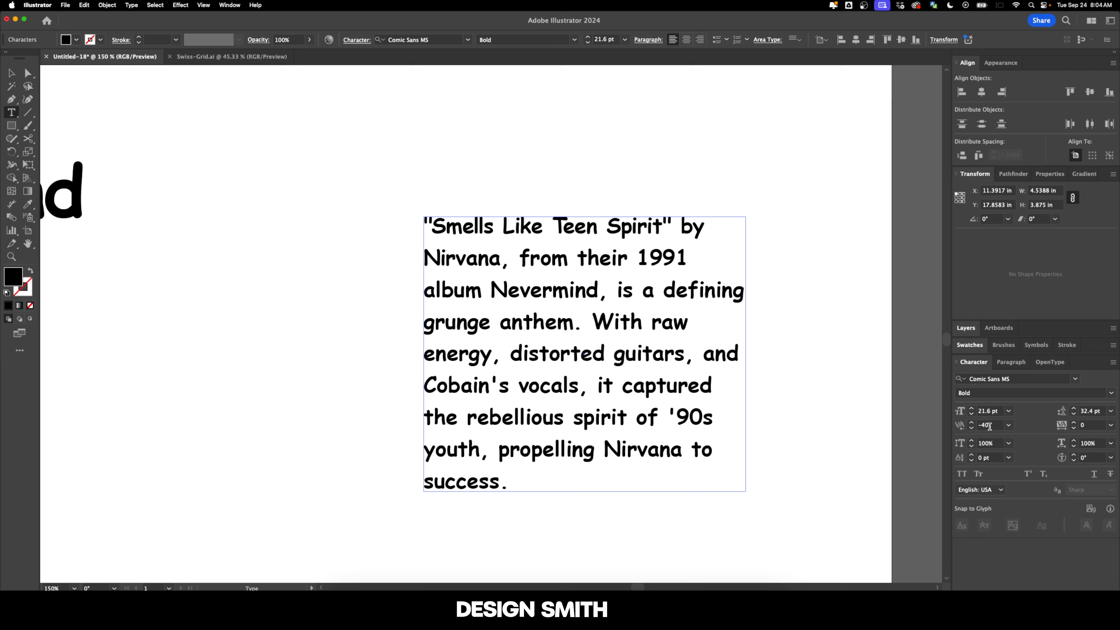
{"action": "key", "text": "Return"}
{"action": "key", "text": "Right"}
{"action": "left_click", "coordinate": [989, 425]}
{"action": "type", "text": "-20"}
{"action": "key", "text": "Return"}
{"action": "key", "text": "Right"}
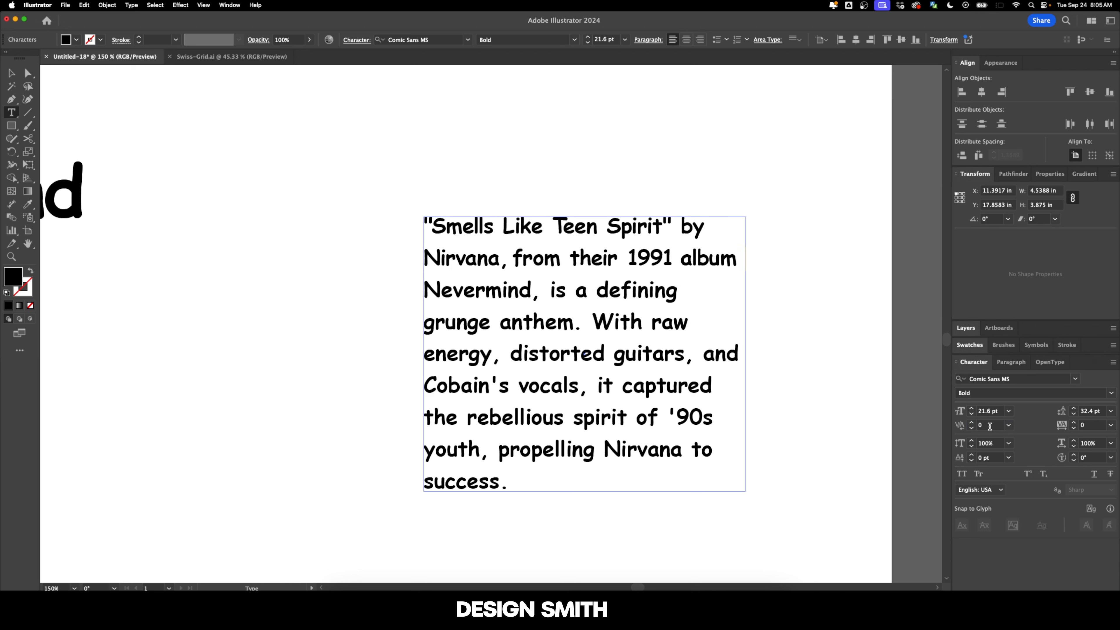
Step: Apply -20 kerning to loose pairs in the line starting "Nevermind, is a defining" so that "grunge" fits on it
{"action": "left_click", "coordinate": [991, 425]}
{"action": "type", "text": "-20"}
{"action": "key", "text": "Return"}
{"action": "key", "text": "Right"}
{"action": "left_click", "coordinate": [991, 424]}
{"action": "type", "text": "-20"}
{"action": "key", "text": "Return"}
{"action": "key", "text": "Right"}
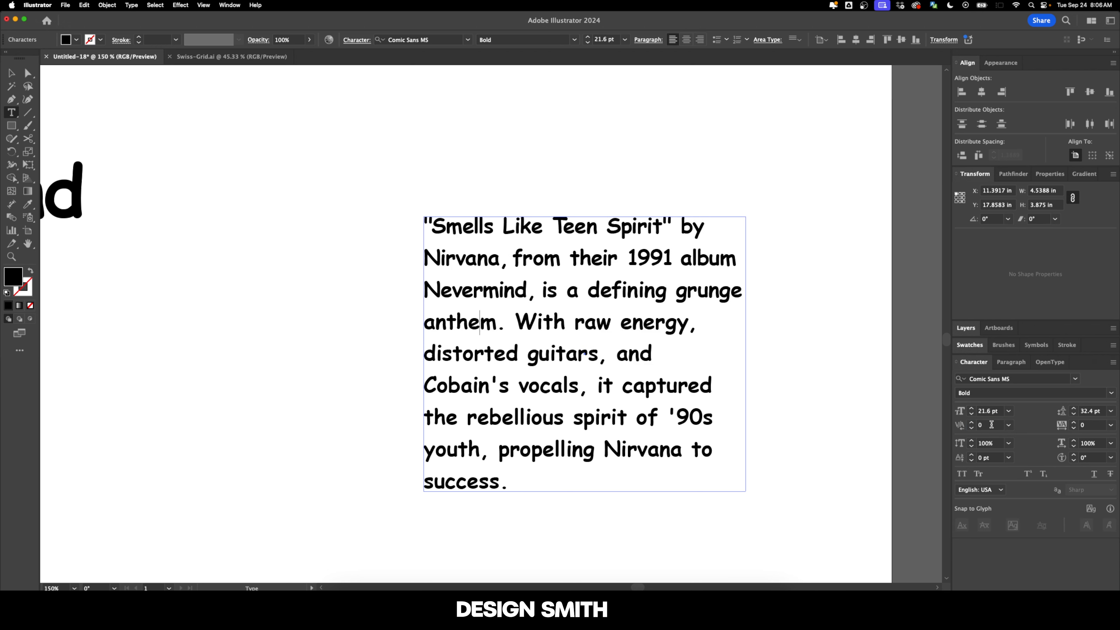
Step: Tighten the kerning around "anthem. With raw energy" in the paragraph's fourth line, starting from -20
{"action": "left_click", "coordinate": [991, 424]}
{"action": "type", "text": "-20"}
{"action": "key", "text": "Down"}
{"action": "key", "text": "Down"}
{"action": "key", "text": "Down"}
{"action": "key", "text": "Down"}
{"action": "key", "text": "Down"}
{"action": "key", "text": "Down"}
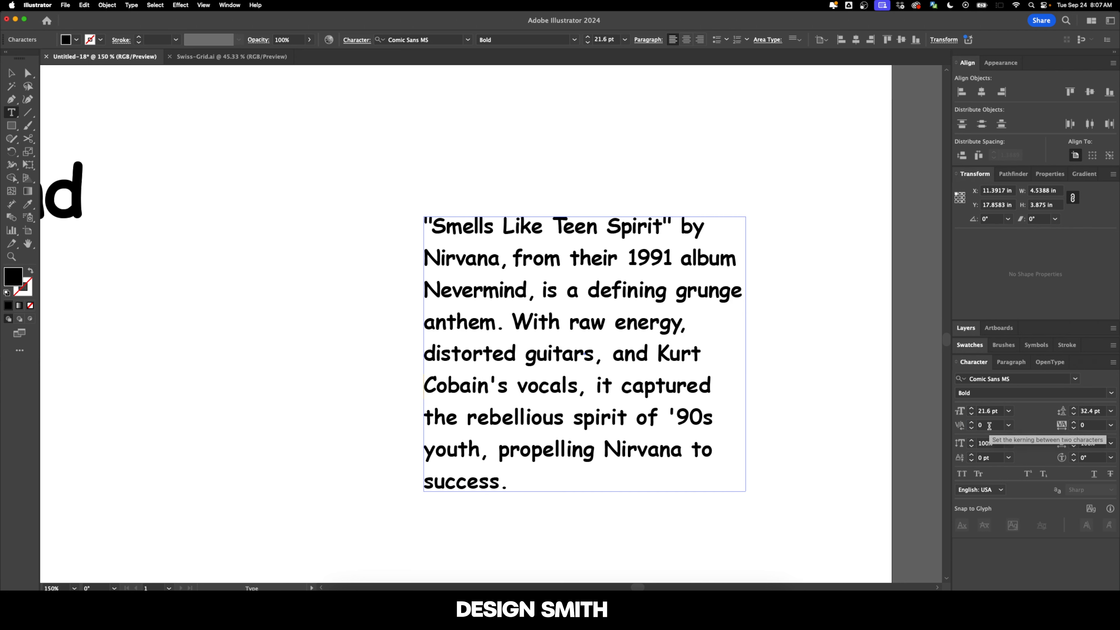
Step: Apply -20 kerning to the loose pairs in "Cobain's vocals, it captured"
{"action": "left_click", "coordinate": [989, 426]}
{"action": "type", "text": "-20"}
{"action": "key", "text": "Return"}
{"action": "key", "text": "Right"}
{"action": "left_click", "coordinate": [989, 426]}
{"action": "type", "text": "-20"}
{"action": "key", "text": "Return"}
{"action": "key", "text": "Right"}
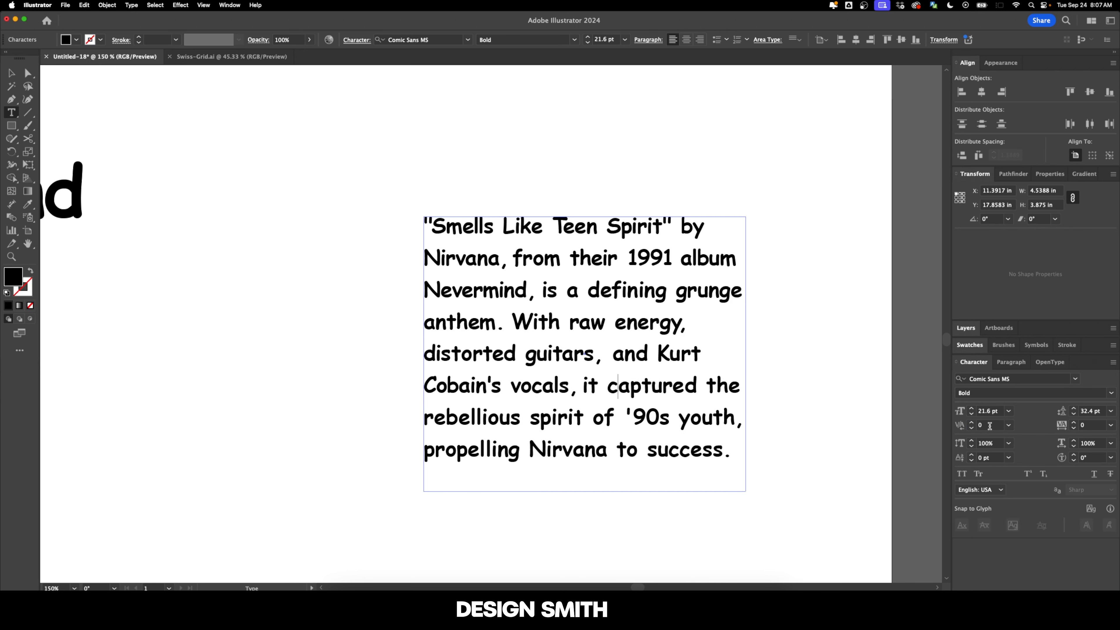
Step: Apply -20 kerning to the loose pairs from "captured the" through "rebellious spirit"
{"action": "left_click", "coordinate": [989, 426]}
{"action": "type", "text": "-20"}
{"action": "key", "text": "Return"}
{"action": "key", "text": "Right"}
{"action": "left_click", "coordinate": [989, 426]}
{"action": "type", "text": "-20"}
{"action": "key", "text": "Return"}
{"action": "key", "text": "Right"}
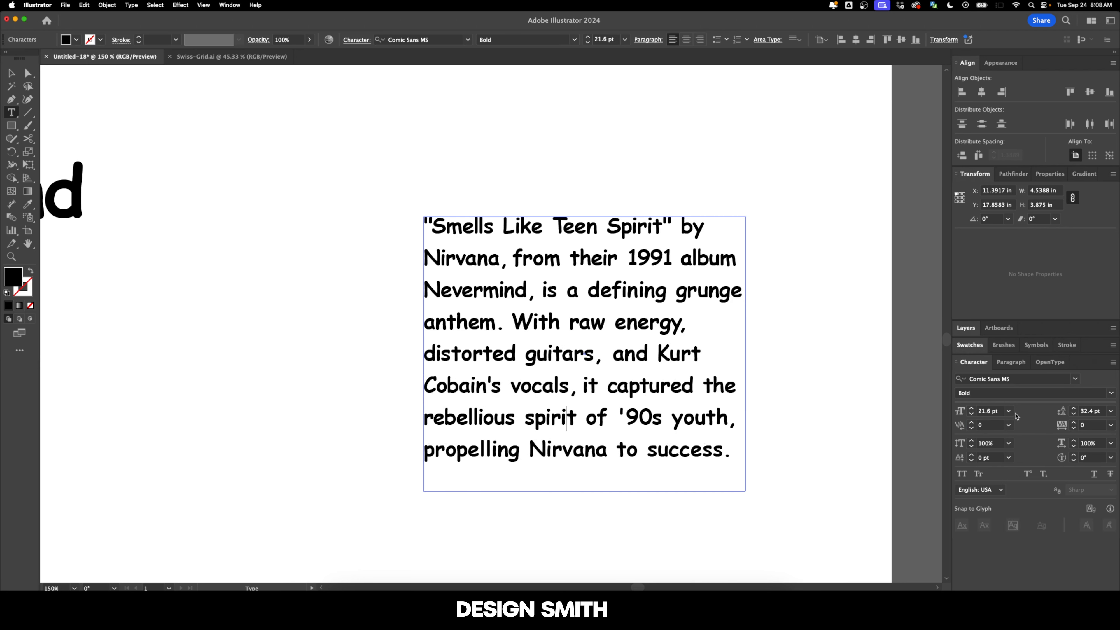
Step: Apply -10 kerning to the loose pairs from "spirit of '90s youth" to the paragraph's closing words "to success"
{"action": "left_click", "coordinate": [993, 425]}
{"action": "type", "text": "-10"}
{"action": "key", "text": "Return"}
{"action": "key", "text": "Right"}
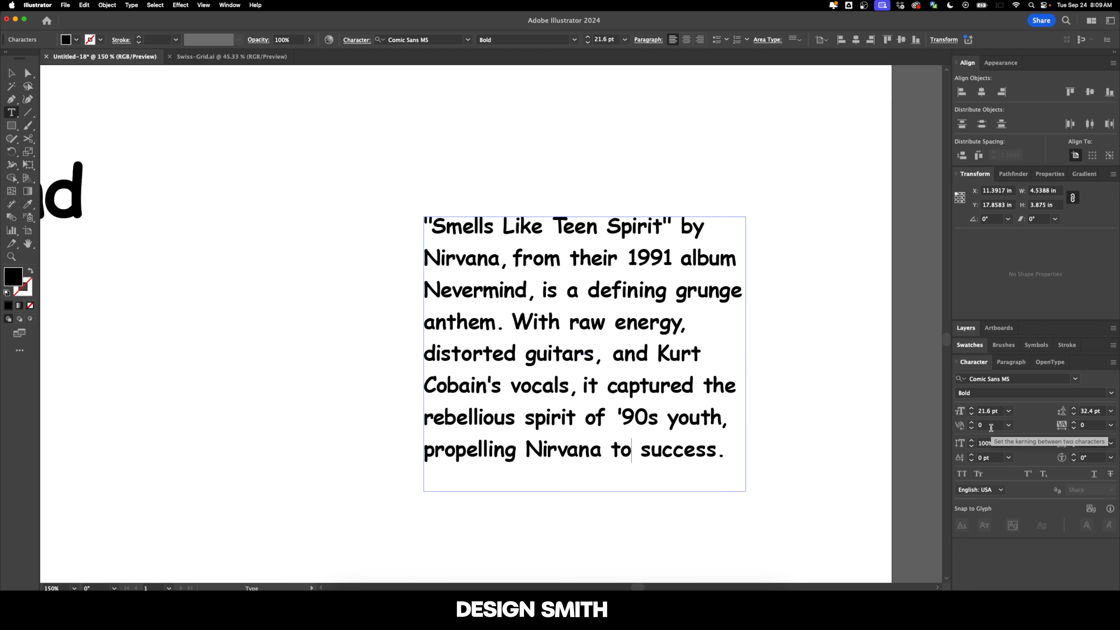
{"action": "left_click", "coordinate": [990, 427]}
{"action": "type", "text": "-10"}
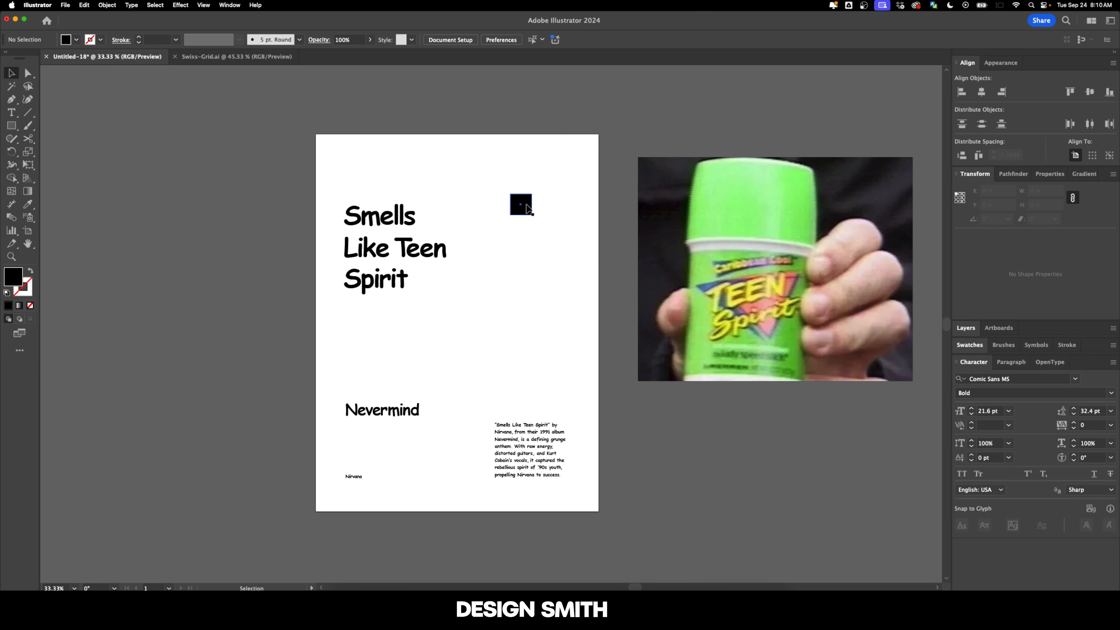
Step: Copy the black square directly below itself and repeat the duplication to form a vertical stack of swatch squares
{"action": "left_click_drag", "start_coordinate": [521, 206], "coordinate": [523, 231]}
{"action": "key", "text": "super+d"}
{"action": "key", "text": "super+d"}
{"action": "key", "text": "super+d"}
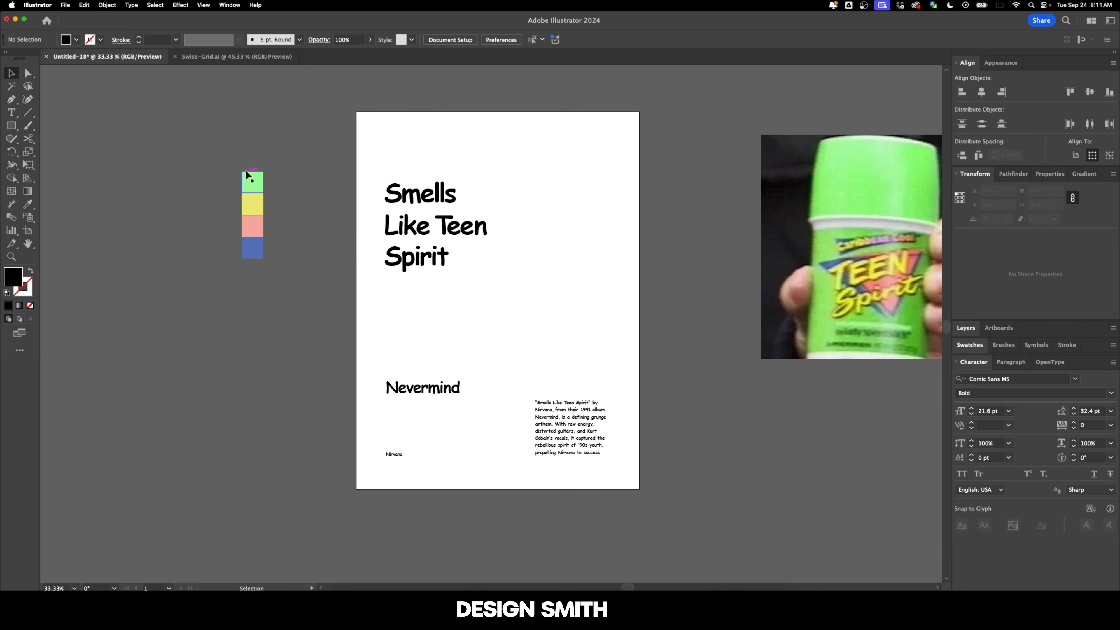
Step: Turn the green swatch square into an 18 × 24 in background covering the artboard behind all the text
{"action": "left_click_drag", "start_coordinate": [252, 182], "coordinate": [399, 131]}
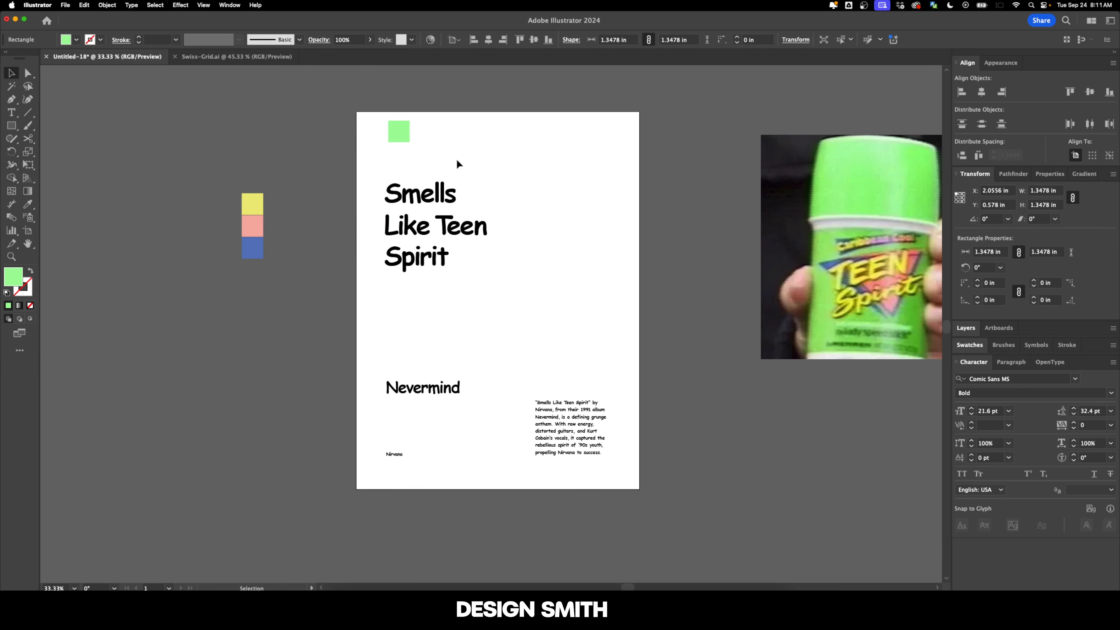
{"action": "left_click", "coordinate": [399, 131]}
{"action": "left_click", "coordinate": [474, 39]}
{"action": "left_click", "coordinate": [519, 39]}
{"action": "left_click_drag", "start_coordinate": [377, 134], "coordinate": [639, 489]}
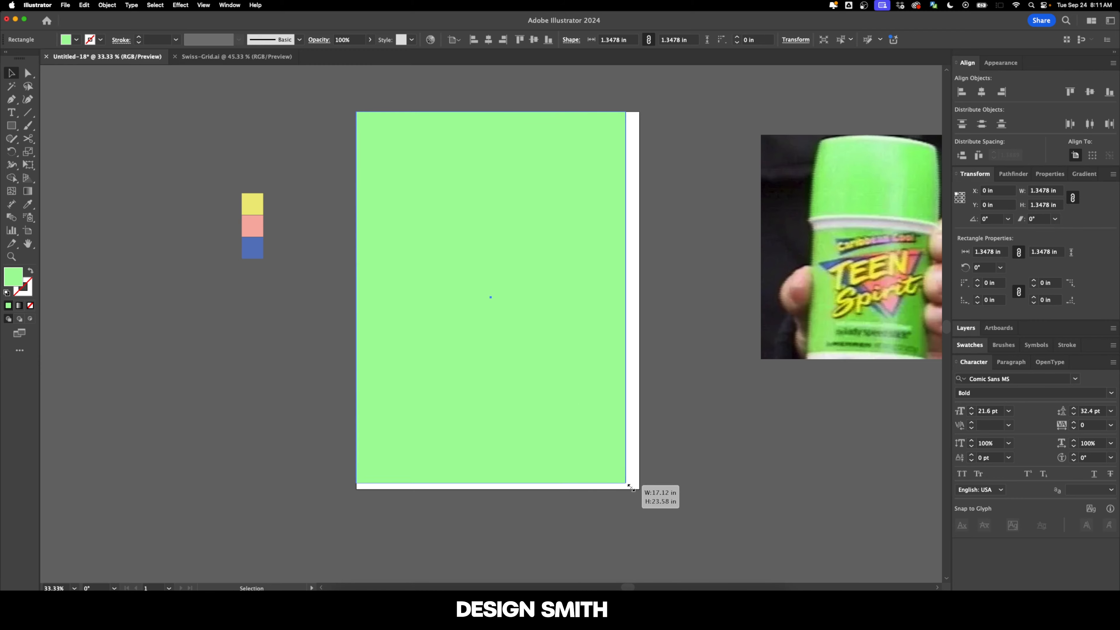
{"action": "key", "text": "super+shift+bracketleft"}
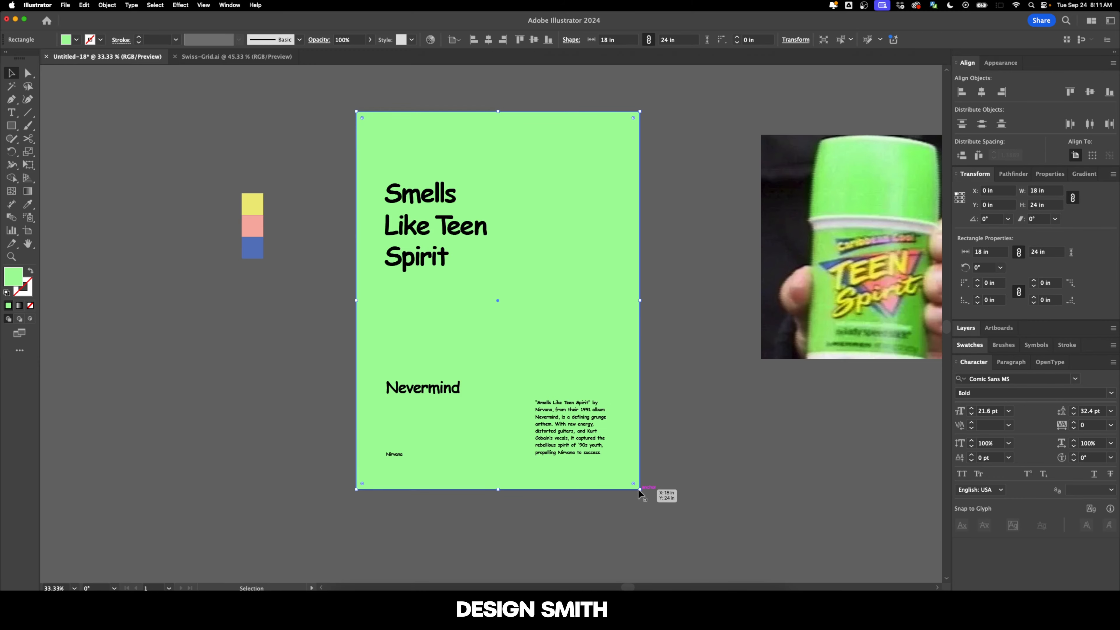
Step: Draw a circle about 7.09 in across in the poster's upper-right grid fields, starting at the right margin guide
{"action": "left_click_drag", "start_coordinate": [661, 354], "coordinate": [646, 359]}
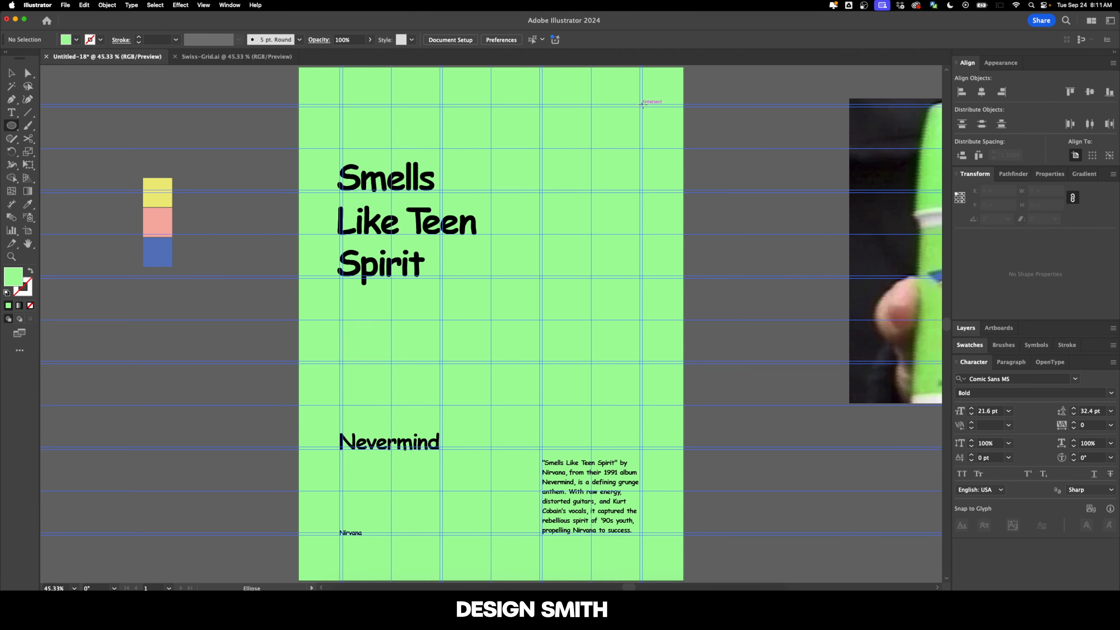
{"action": "left_click_drag", "start_coordinate": [641, 104], "coordinate": [491, 256]}
{"action": "key", "text": "super+equal"}
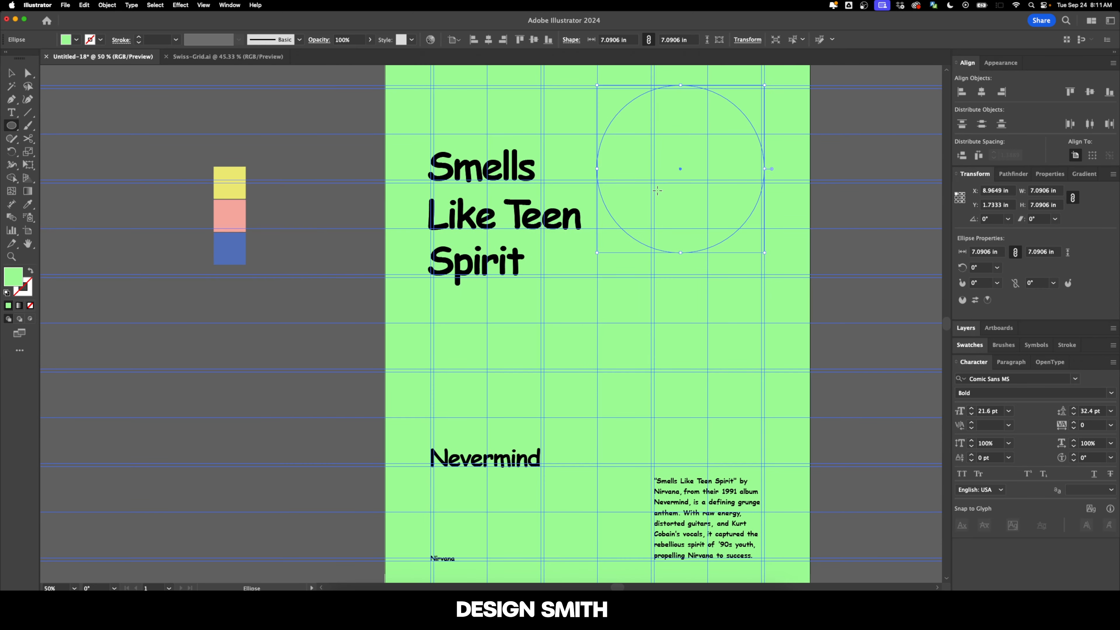
Step: Try the yellow swatch colour on the circle, then fill the circle with the pink swatch colour
{"action": "key", "text": "i"}
{"action": "left_click", "coordinate": [228, 181]}
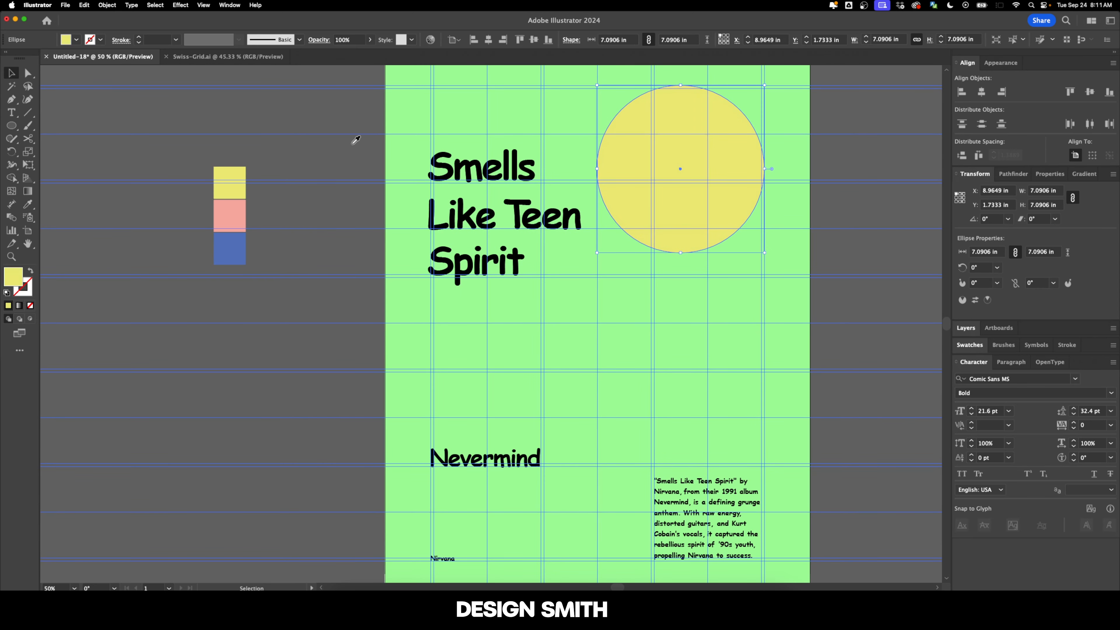
{"action": "left_click_drag", "start_coordinate": [761, 179], "coordinate": [591, 185]}
{"action": "left_click_drag", "start_coordinate": [423, 209], "coordinate": [548, 213]}
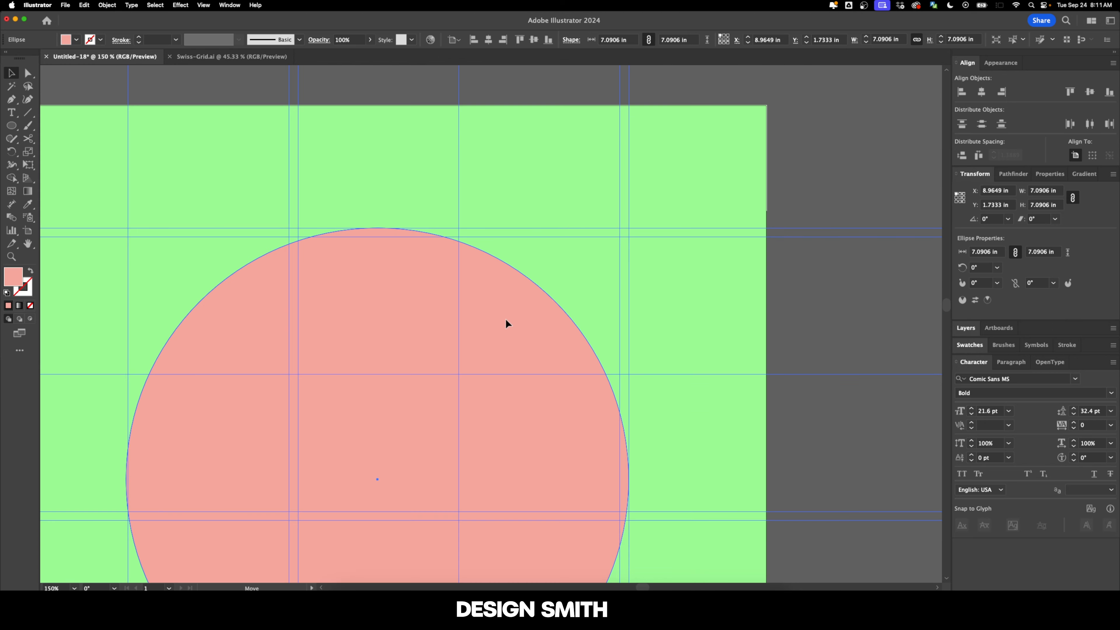
Step: Scale the pink circle proportionally to 7.0625 in from its lower-left corner to fit the column guides, and deselect it
{"action": "left_click_drag", "start_coordinate": [506, 319], "coordinate": [497, 319]}
{"action": "scroll", "coordinate": [496, 319], "scroll_direction": "down", "scroll_amount": 1}
{"action": "scroll", "coordinate": [496, 319], "scroll_direction": "down", "scroll_amount": 4}
{"action": "scroll", "coordinate": [496, 319], "scroll_direction": "left", "scroll_amount": 3}
{"action": "scroll", "coordinate": [457, 392], "scroll_direction": "up", "scroll_amount": 1}
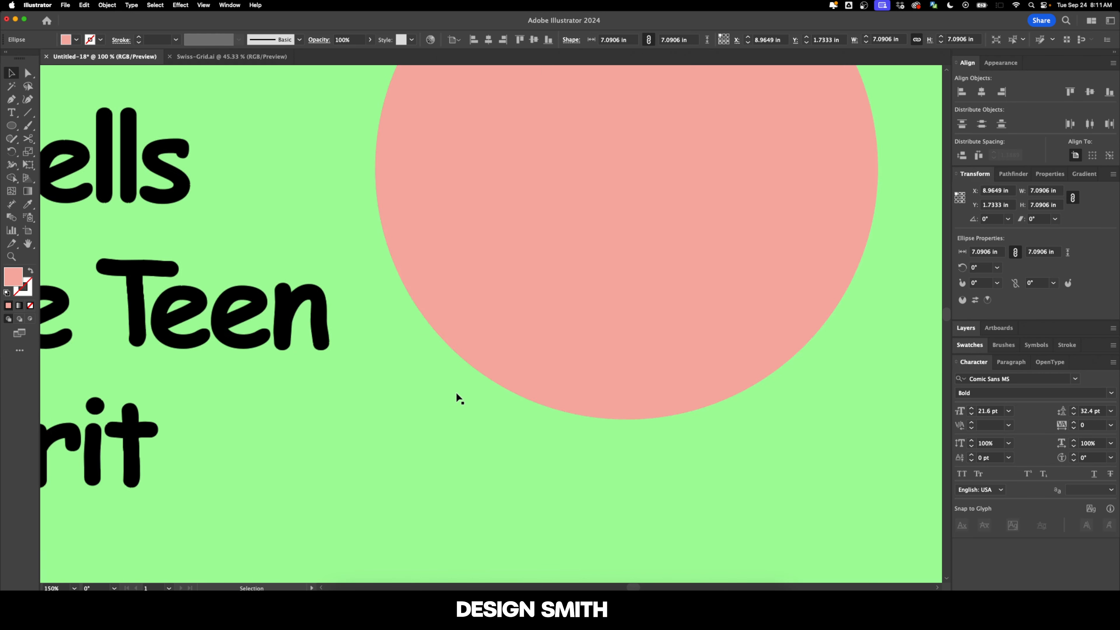
{"action": "left_click_drag", "start_coordinate": [376, 418], "coordinate": [379, 416]}
{"action": "scroll", "coordinate": [434, 387], "scroll_direction": "down", "scroll_amount": 4}
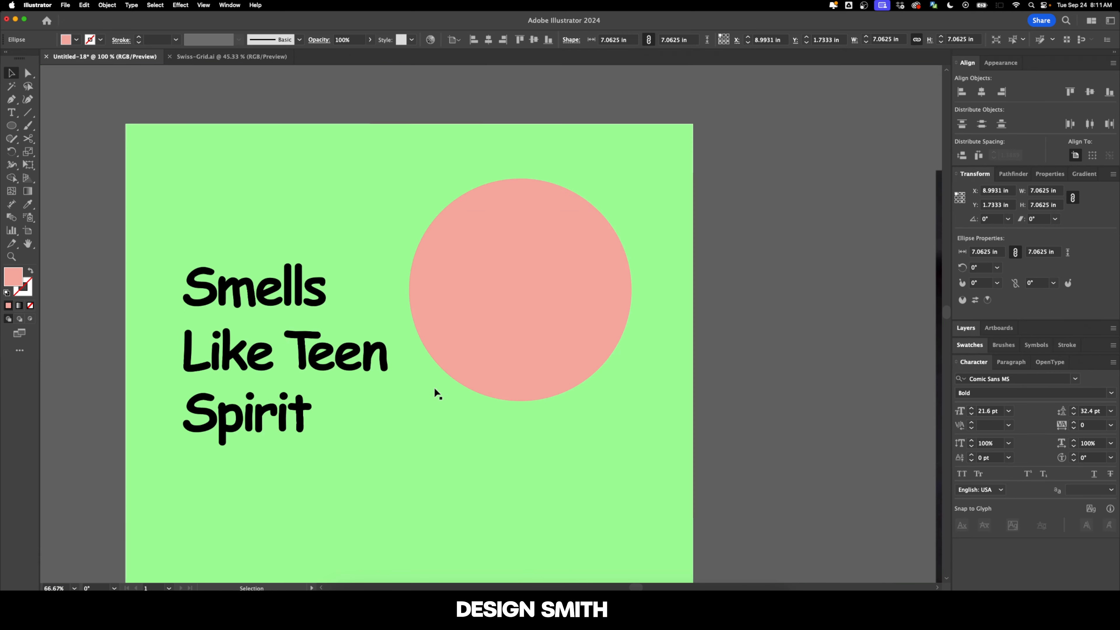
{"action": "scroll", "coordinate": [434, 387], "scroll_direction": "down", "scroll_amount": 2}
{"action": "left_click", "coordinate": [599, 390]}
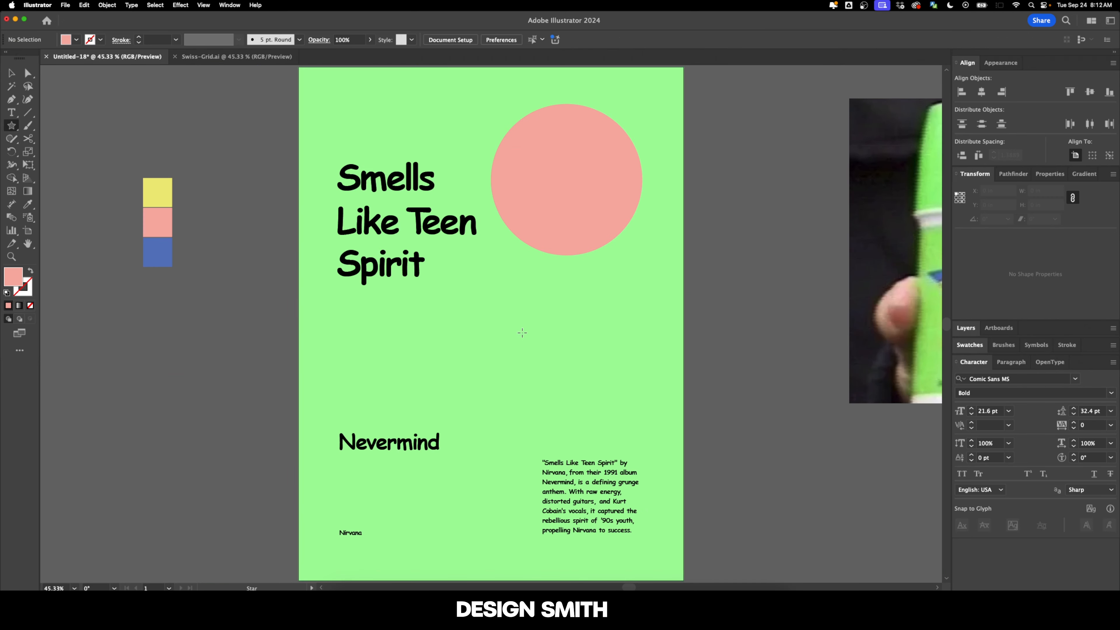
Step: Draw a pink triangle about 4 in wide in the middle of the poster and rotate it by 91°
{"action": "mouse_move", "coordinate": [521, 332]}
{"action": "left_mouse_down"}
{"action": "mouse_move", "coordinate": [557, 365]}
{"action": "mouse_move", "coordinate": [551, 340]}
{"action": "left_mouse_up"}
{"action": "key", "text": "r"}
{"action": "key", "text": "Return"}
{"action": "type", "text": "9"}
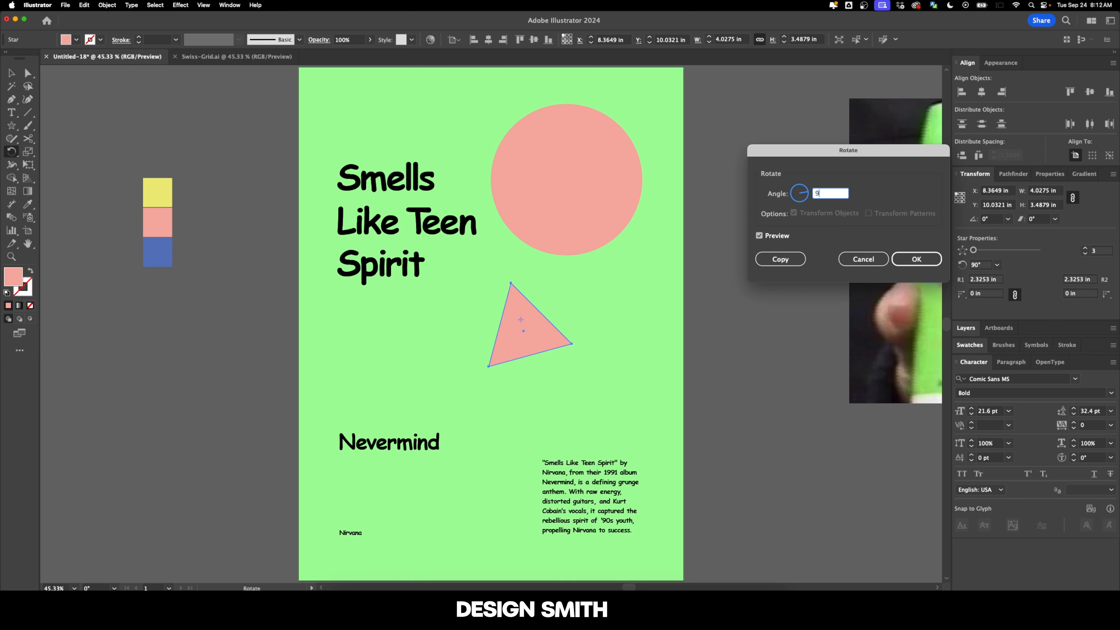
{"action": "type", "text": "1"}
{"action": "key", "text": "Tab"}
{"action": "left_click", "coordinate": [916, 259]}
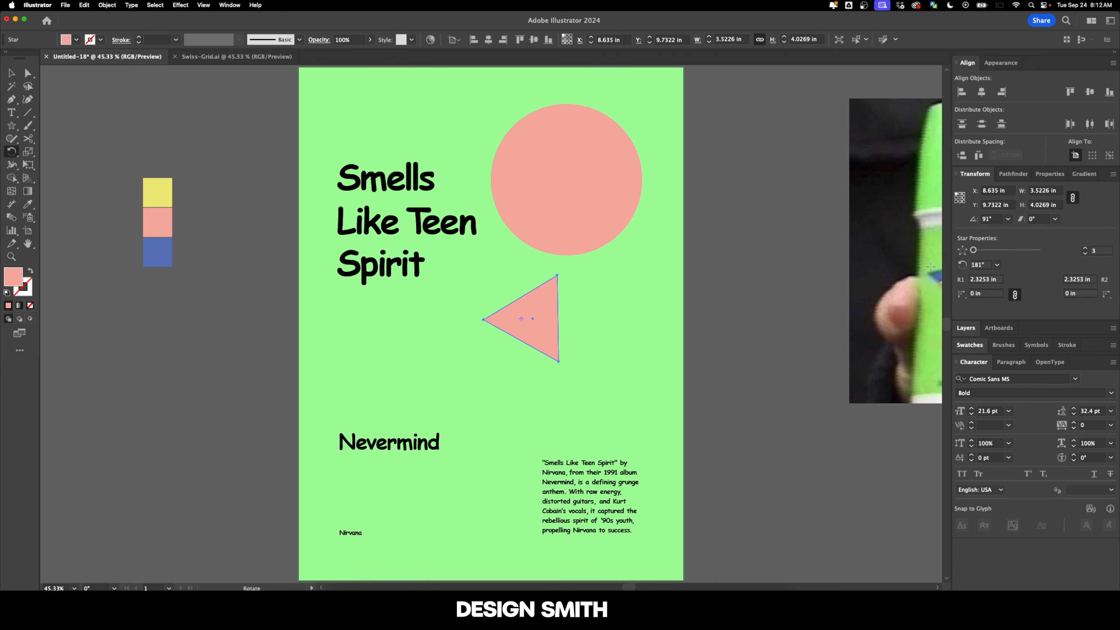
Step: Move the triangle to the left margin over the Nevermind text and fill it with the yellow swatch colour
{"action": "key", "text": "v"}
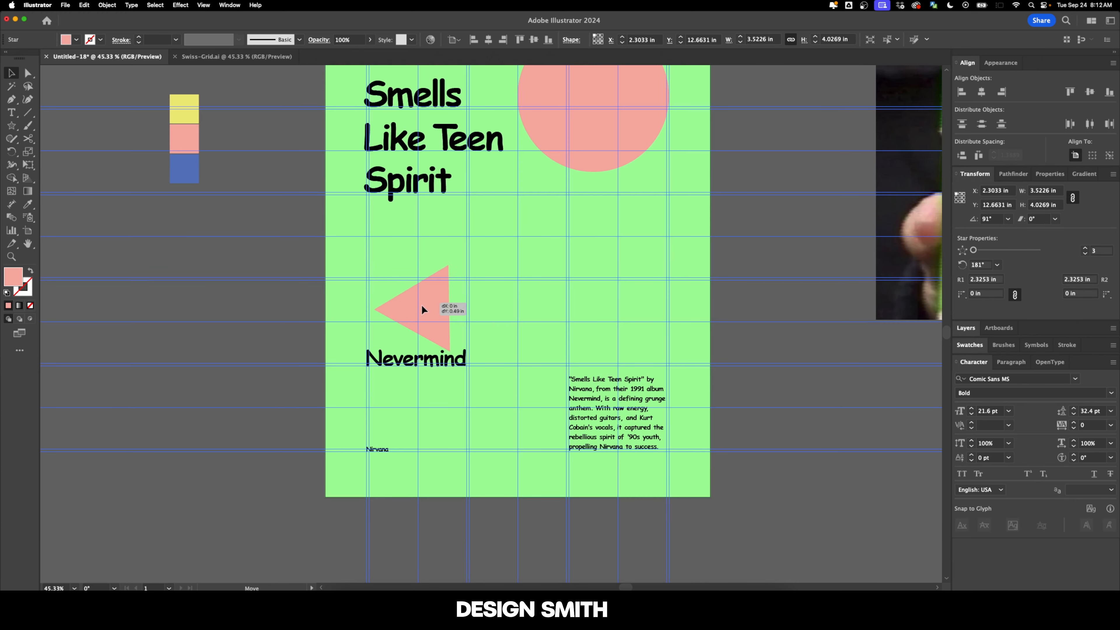
{"action": "left_click_drag", "start_coordinate": [422, 305], "coordinate": [413, 347]}
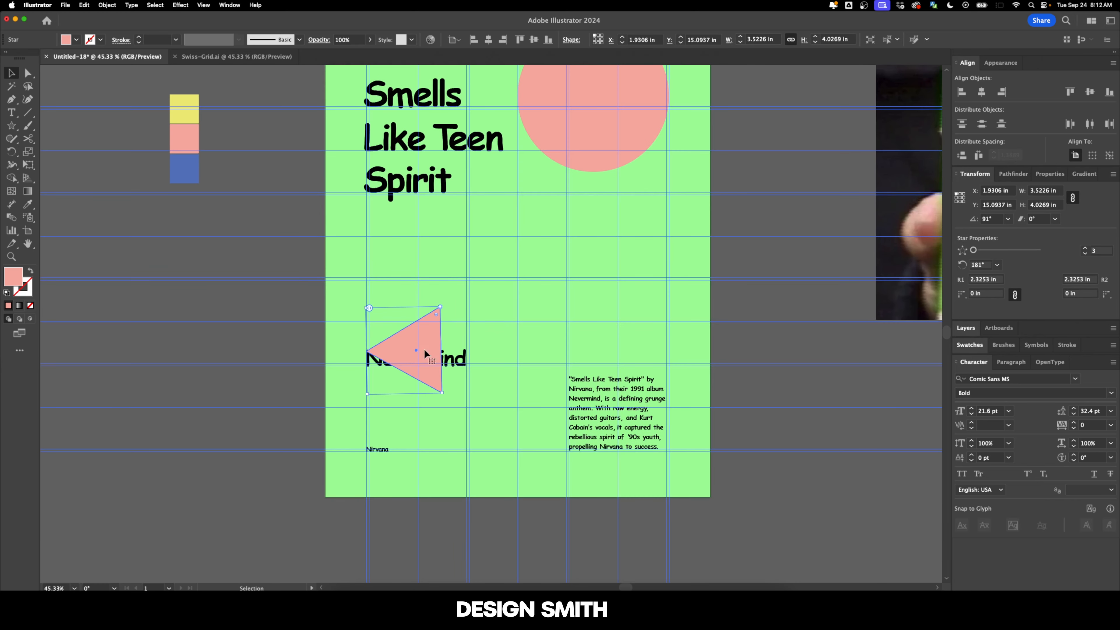
{"action": "key", "text": "i"}
{"action": "left_click", "coordinate": [195, 99]}
{"action": "key", "text": "v"}
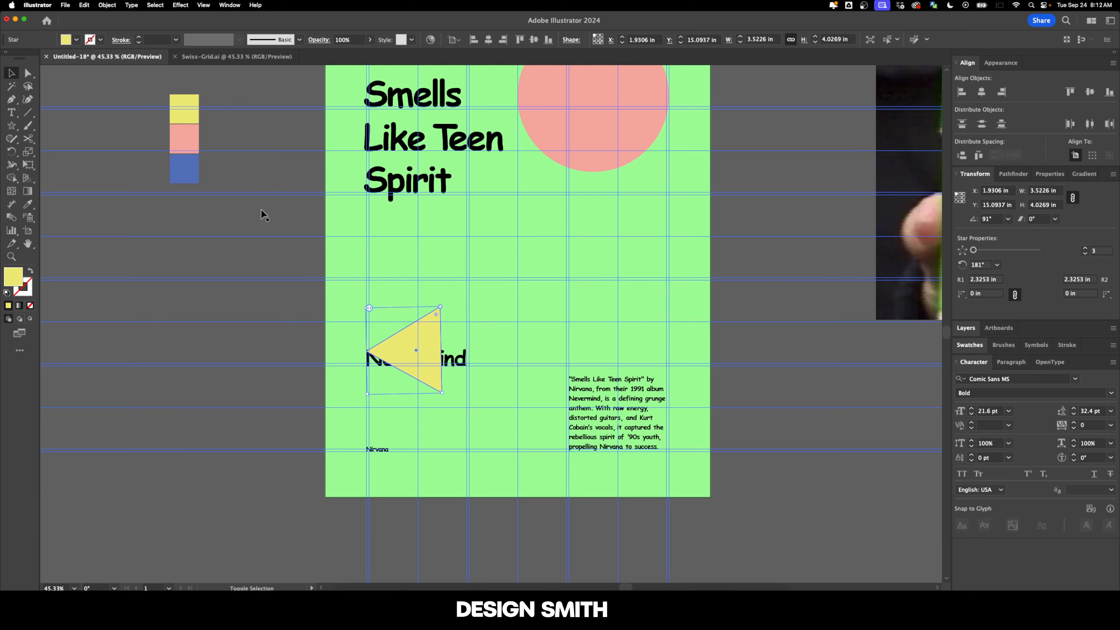
Step: Send the yellow triangle behind the Nevermind text and unite it into a plain path with an upright bounding box
{"action": "key", "text": "super+bracketleft"}
{"action": "left_click", "coordinate": [315, 365]}
{"action": "scroll", "coordinate": [421, 338], "scroll_direction": "up", "scroll_amount": 2}
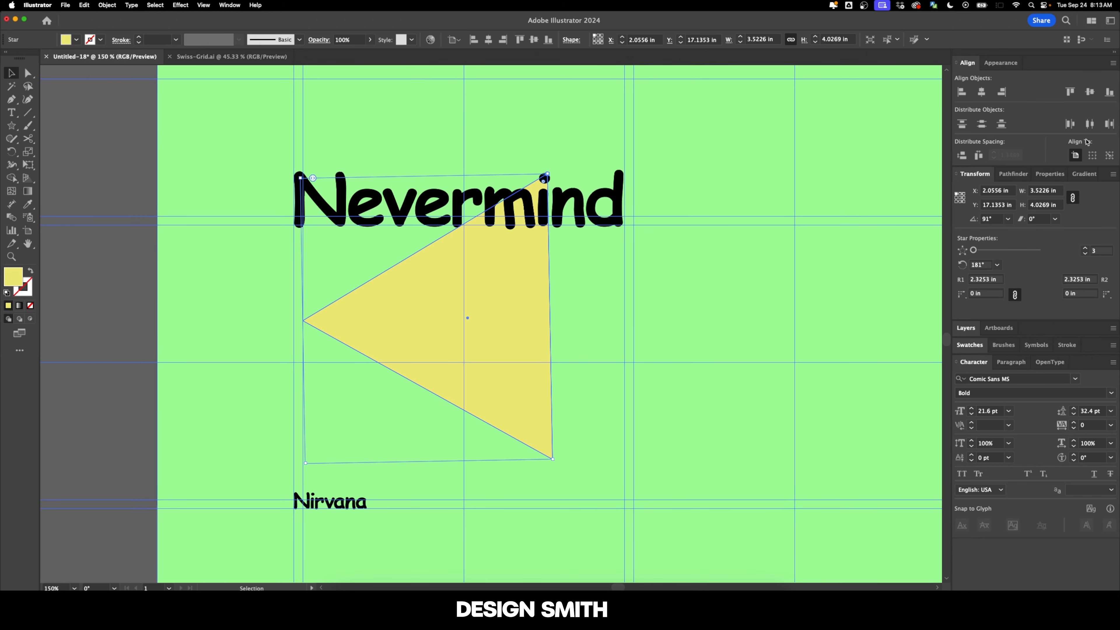
{"action": "left_click", "coordinate": [1009, 177]}
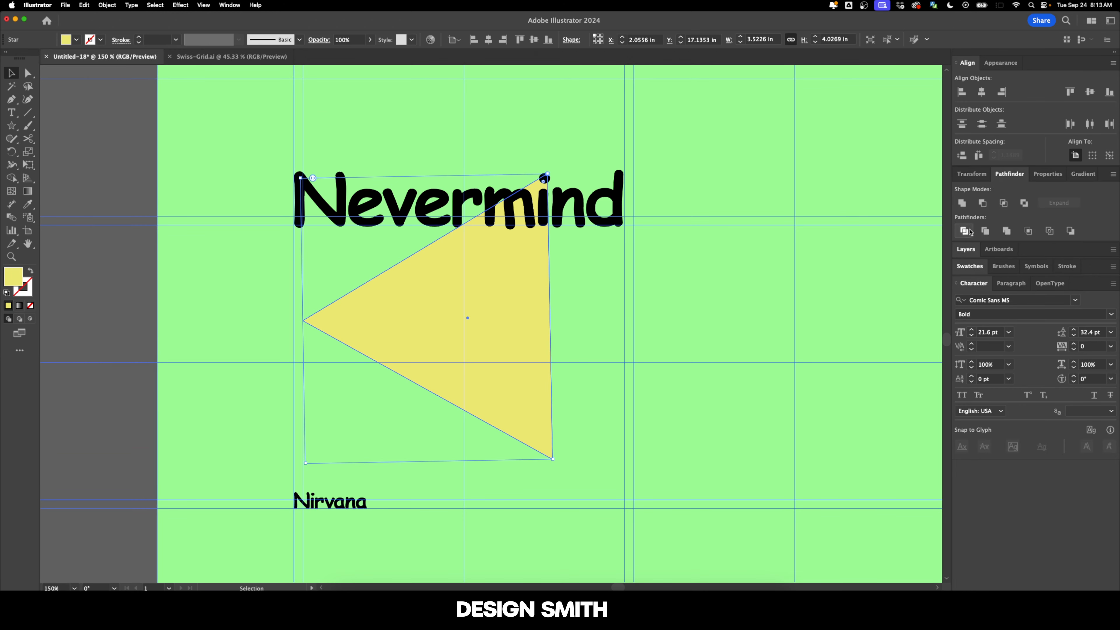
{"action": "left_click", "coordinate": [963, 202]}
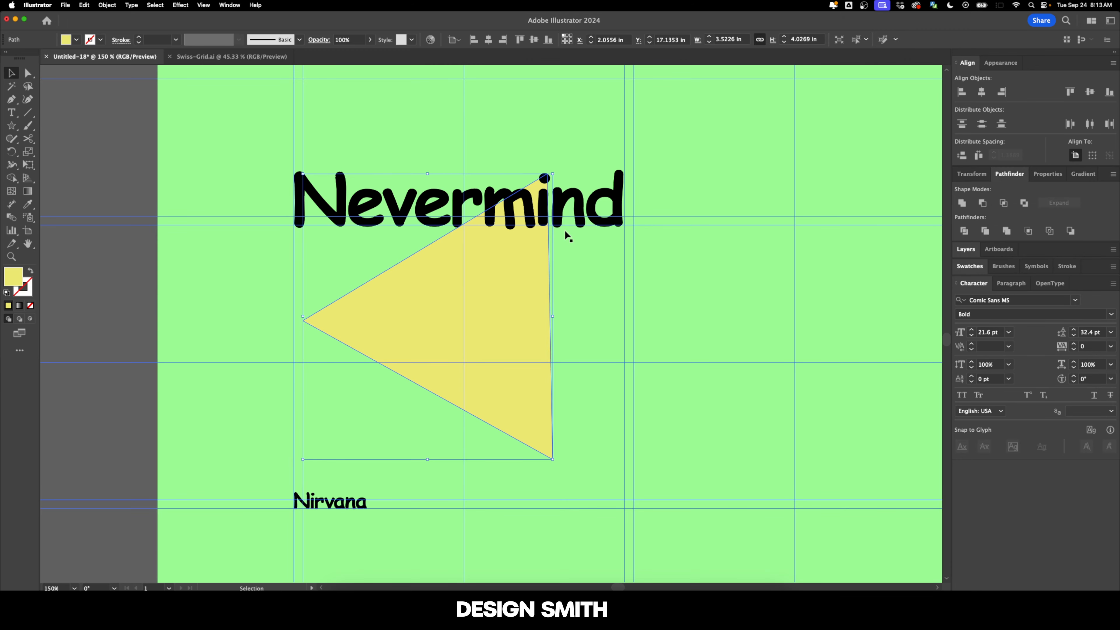
{"action": "key", "text": "super+minus"}
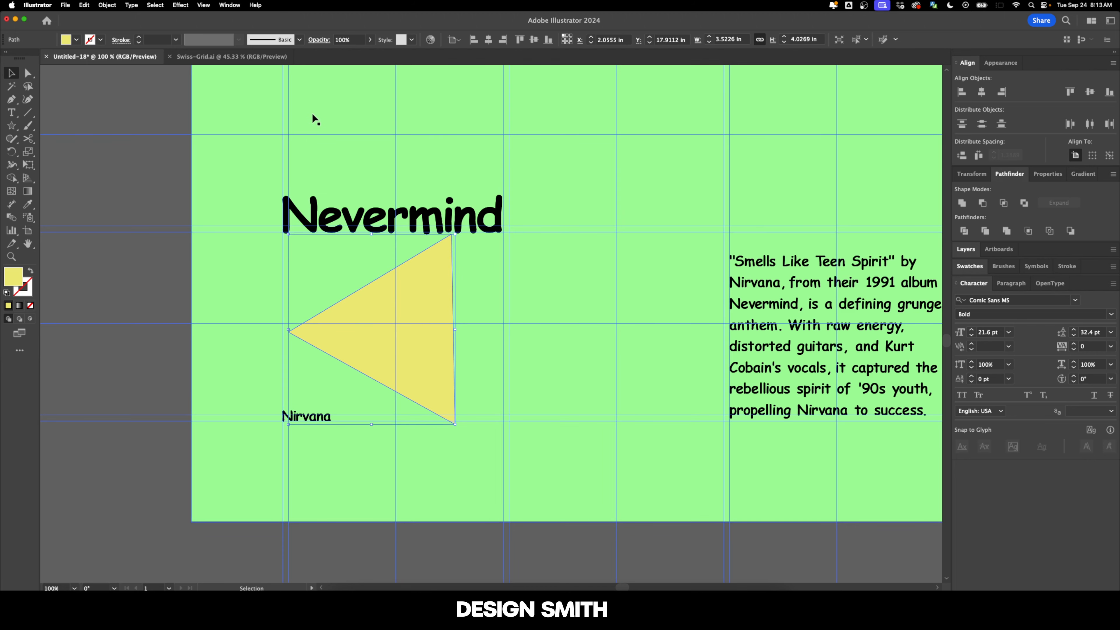
Step: Switch to outline view and snap the triangle's tip to the left margin guide and its lowest corner to the bottom margin guide
{"action": "key", "text": "super+y"}
{"action": "key", "text": "super+plus"}
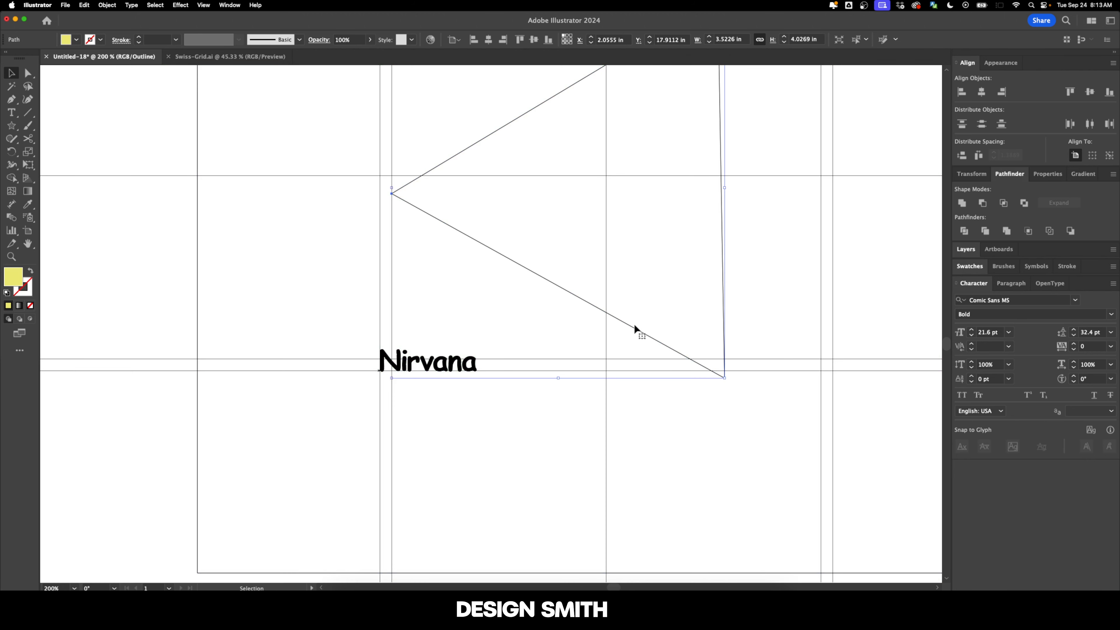
{"action": "left_click_drag", "start_coordinate": [634, 325], "coordinate": [633, 317]}
{"action": "key", "text": "super+minus"}
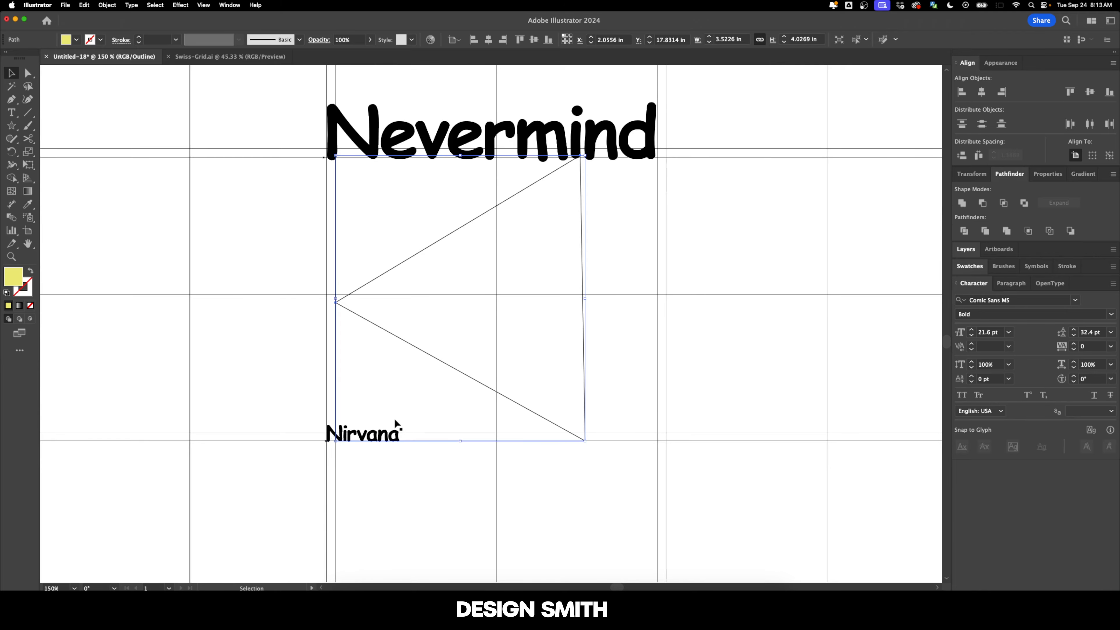
{"action": "scroll", "coordinate": [394, 419], "scroll_direction": "down", "scroll_amount": 1}
{"action": "left_click_drag", "start_coordinate": [484, 379], "coordinate": [415, 443]}
{"action": "scroll", "coordinate": [288, 492], "scroll_direction": "up", "scroll_amount": 4}
{"action": "left_click_drag", "start_coordinate": [451, 218], "coordinate": [431, 219]}
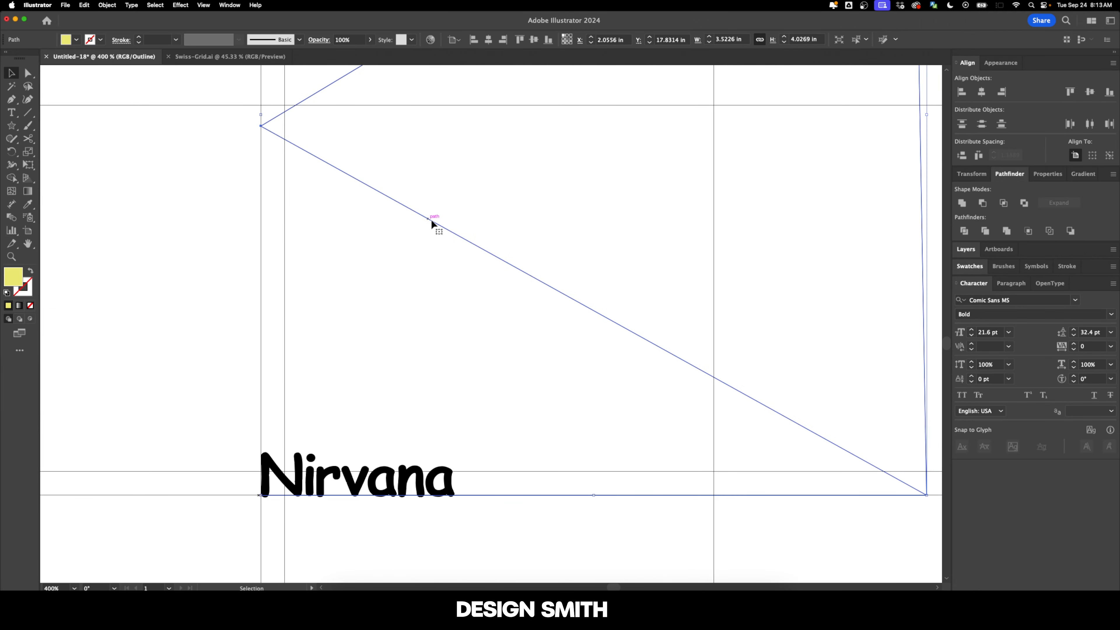
{"action": "scroll", "coordinate": [431, 219], "scroll_direction": "down", "scroll_amount": 3}
{"action": "scroll", "coordinate": [430, 218], "scroll_direction": "right", "scroll_amount": 2}
{"action": "left_click_drag", "start_coordinate": [644, 296], "coordinate": [647, 302]}
{"action": "key", "text": "super+1"}
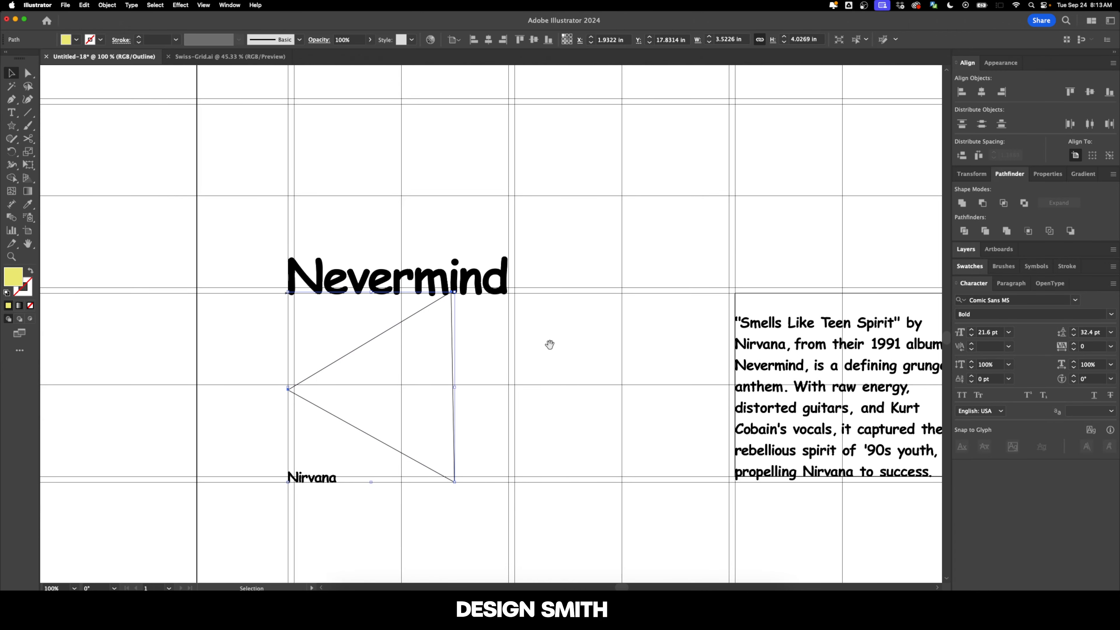
Step: Scale the triangle up proportionally from its lower-left corner until its vertical side meets the poster's middle guide
{"action": "left_click", "coordinate": [568, 317]}
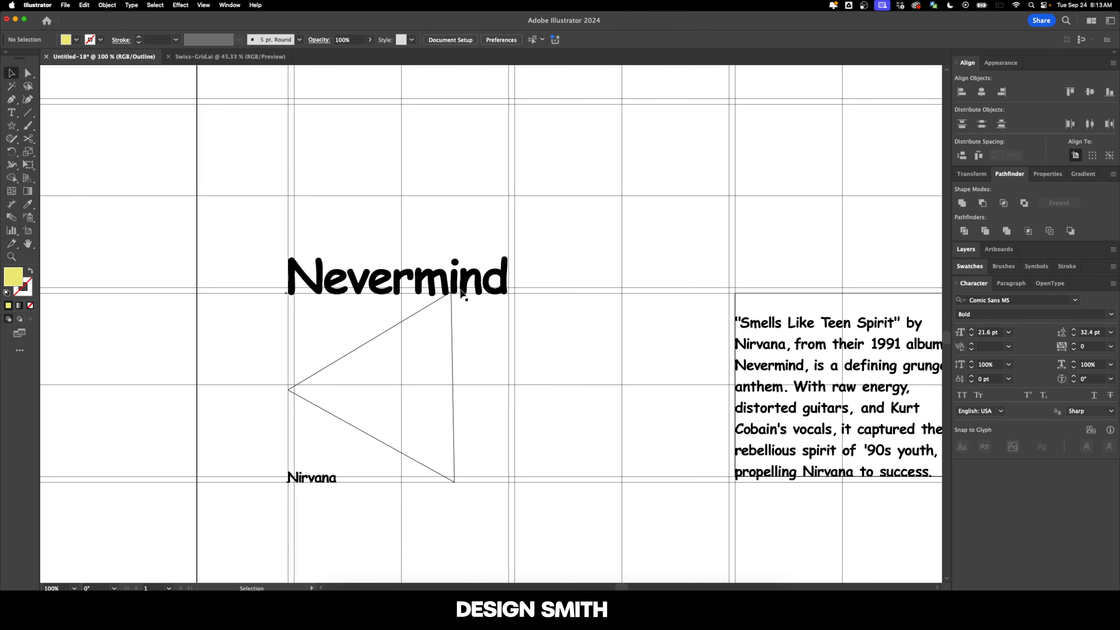
{"action": "left_click", "coordinate": [454, 323]}
{"action": "scroll", "coordinate": [454, 324], "scroll_direction": "right", "scroll_amount": 1}
{"action": "left_click_drag", "start_coordinate": [426, 301], "coordinate": [604, 107]}
{"action": "scroll", "coordinate": [645, 191], "scroll_direction": "down", "scroll_amount": 1}
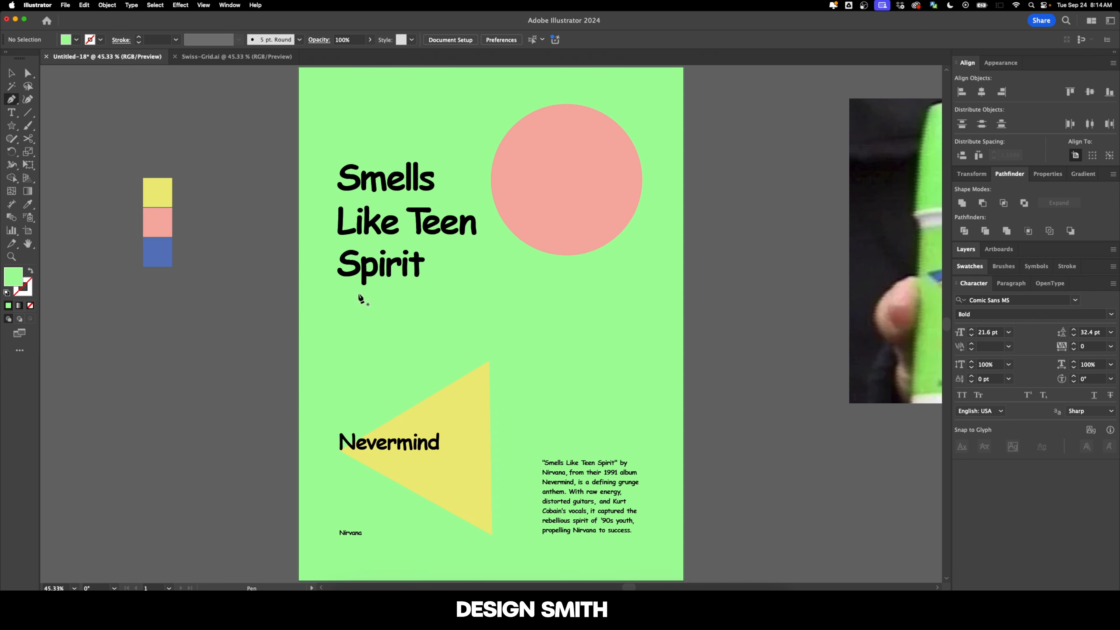
Step: Draw an unfilled straight diagonal line about 10.3 in long with the Pen tool, from below the circle towards the paragraph's upper-right corner
{"action": "key", "text": "shift+x"}
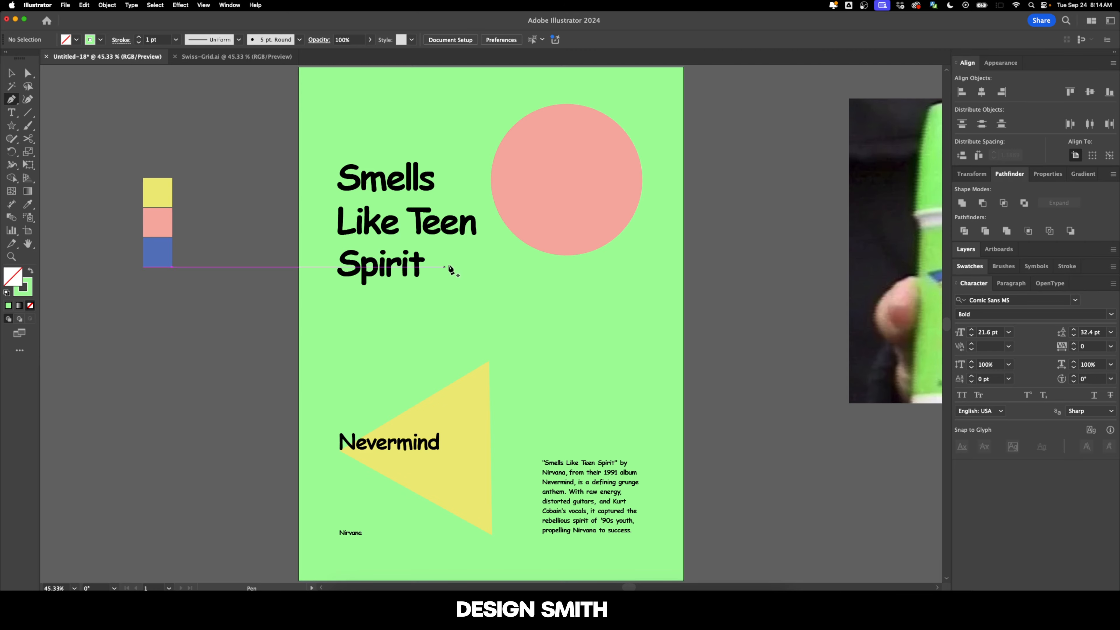
{"action": "left_click", "coordinate": [507, 272]}
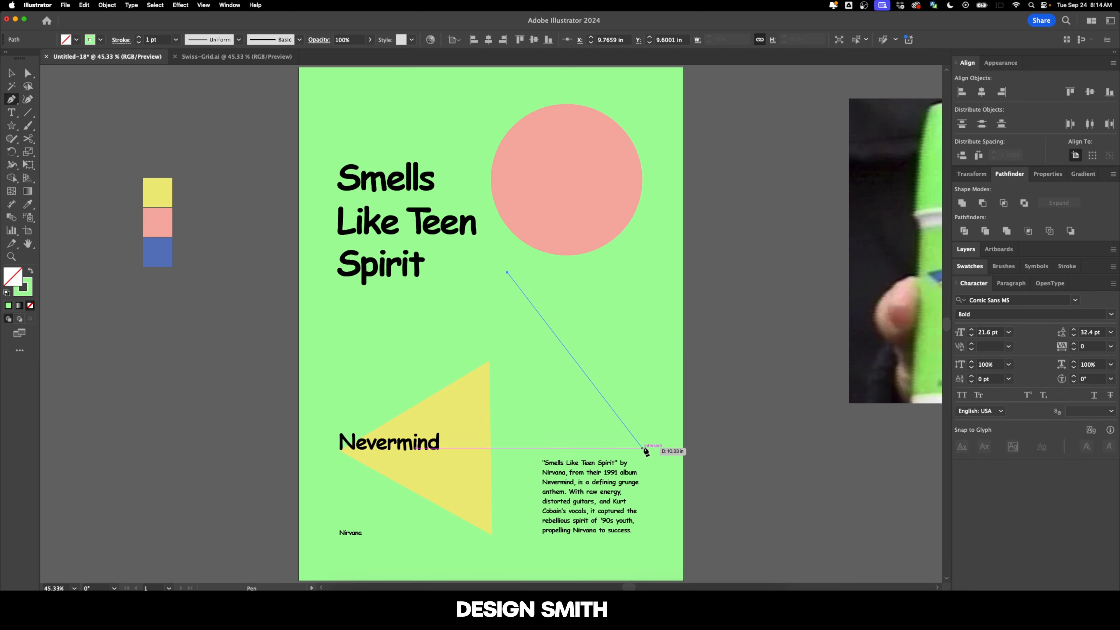
{"action": "left_click", "coordinate": [643, 446]}
Step: Show the guides and snap the line's endpoints to the middle column guide below the circle and the right margin guide above the paragraph
{"action": "key", "text": "super+;"}
{"action": "key", "text": "super+plus"}
{"action": "key", "text": "super+plus"}
{"action": "key", "text": "super+plus"}
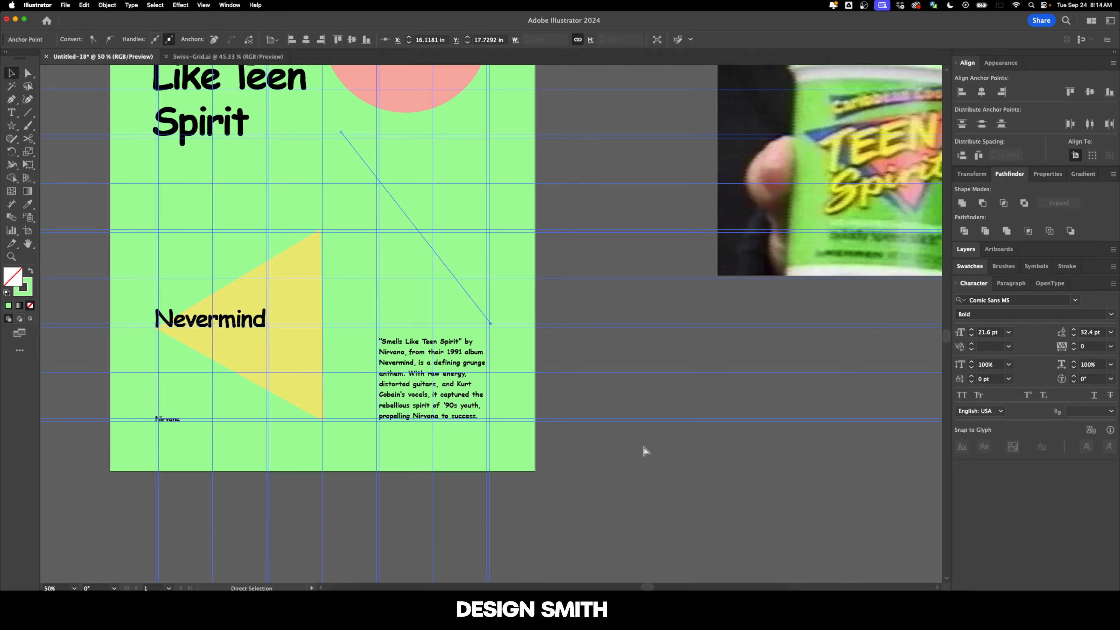
{"action": "left_click_drag", "start_coordinate": [502, 241], "coordinate": [714, 501]}
{"action": "key", "text": "a"}
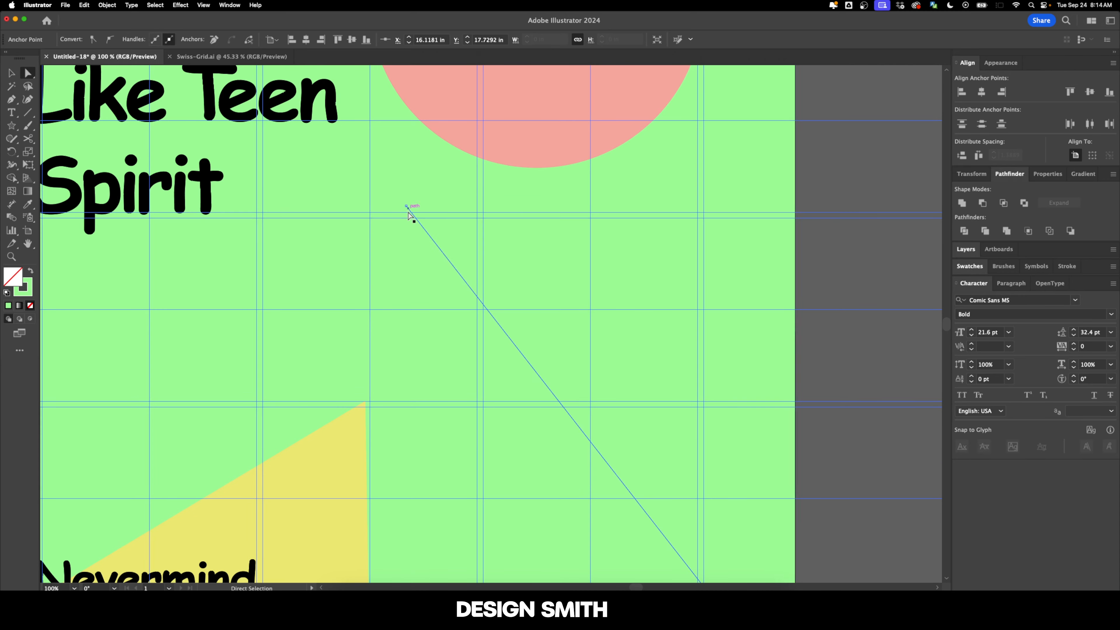
{"action": "scroll", "coordinate": [441, 195], "scroll_direction": "down", "scroll_amount": 4}
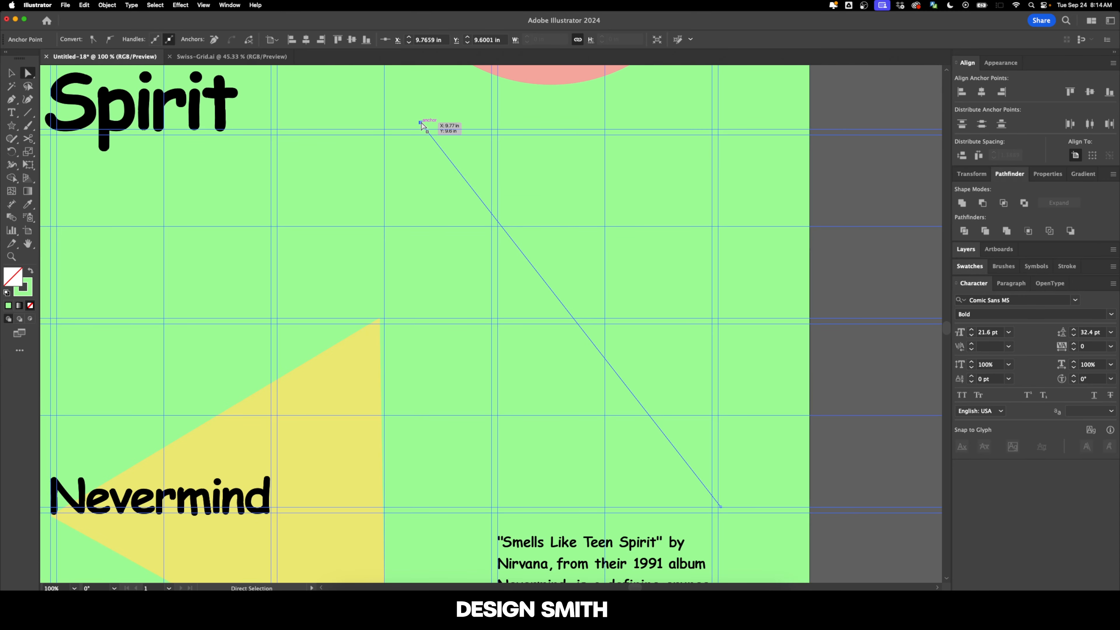
{"action": "left_click_drag", "start_coordinate": [423, 129], "coordinate": [396, 145]}
{"action": "scroll", "coordinate": [702, 445], "scroll_direction": "down", "scroll_amount": 5}
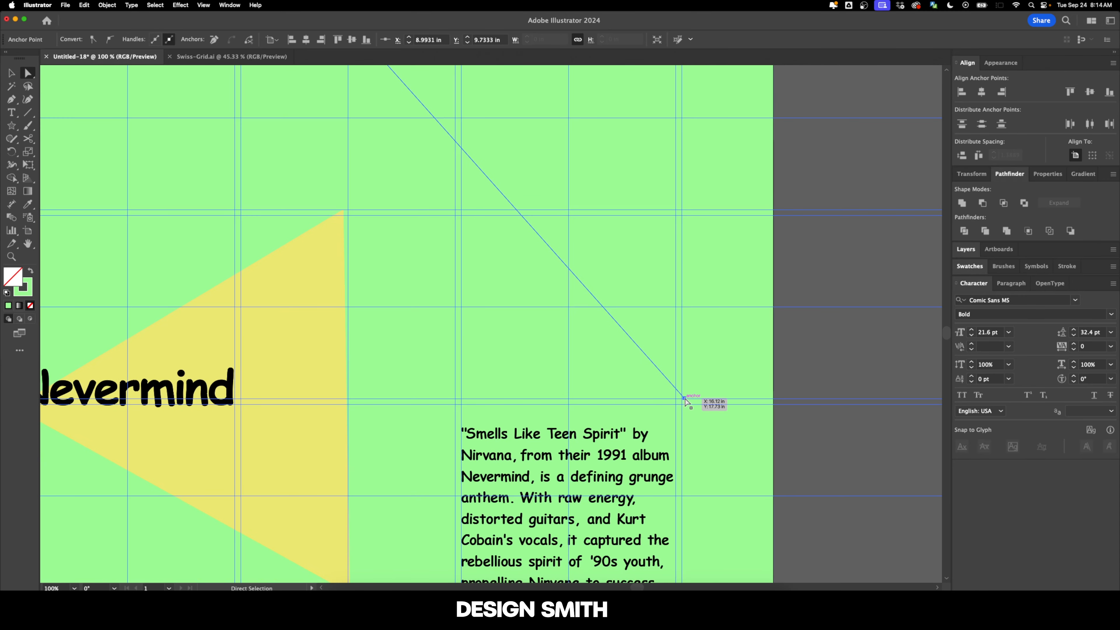
{"action": "left_click_drag", "start_coordinate": [686, 399], "coordinate": [682, 405]}
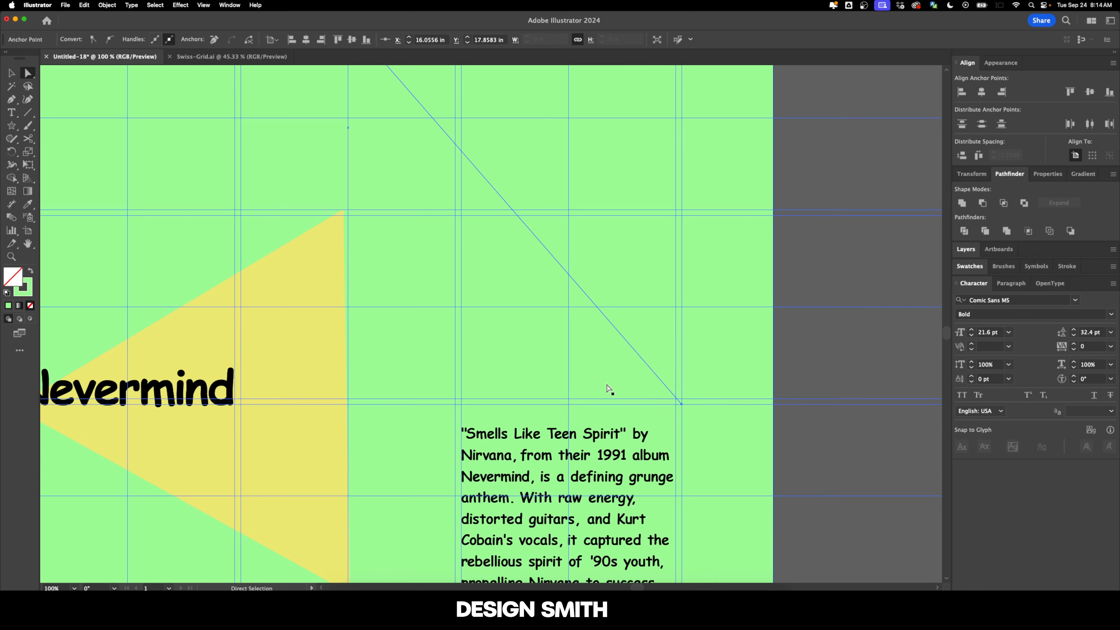
Step: Colour the diagonal line's stroke with the blue swatch colour and deselect the line
{"action": "scroll", "coordinate": [602, 383], "scroll_direction": "down", "scroll_amount": 2}
{"action": "scroll", "coordinate": [600, 383], "scroll_direction": "up", "scroll_amount": 3}
{"action": "key", "text": "x"}
{"action": "key", "text": "i"}
{"action": "left_click", "coordinate": [209, 267], "text": "shift"}
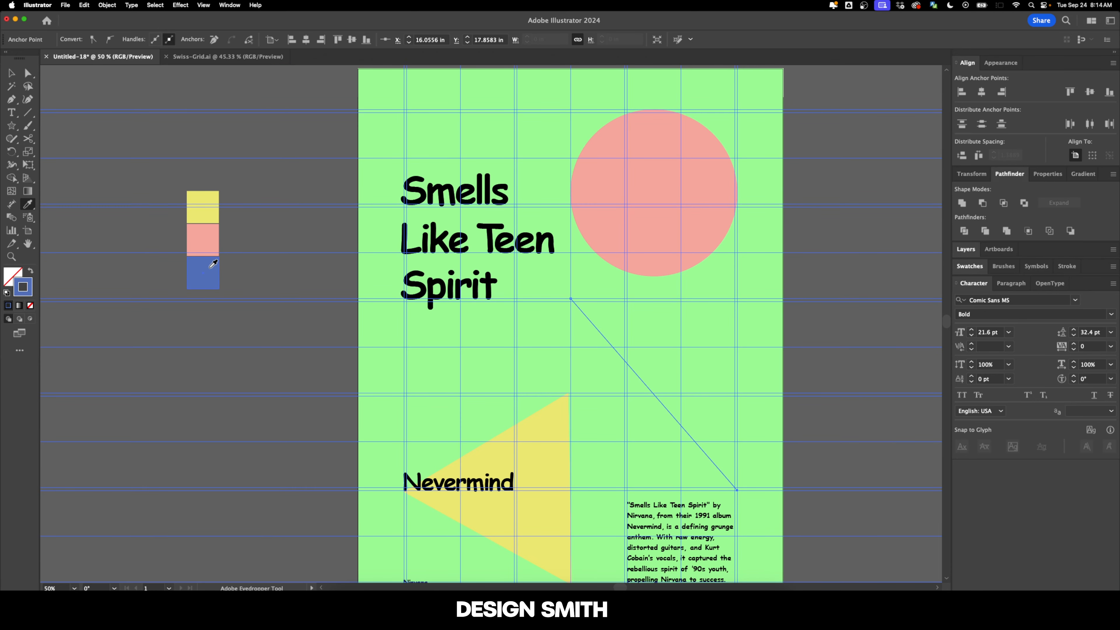
{"action": "key", "text": "v"}
{"action": "left_click", "coordinate": [248, 352]}
{"action": "scroll", "coordinate": [489, 344], "scroll_direction": "right", "scroll_amount": 5}
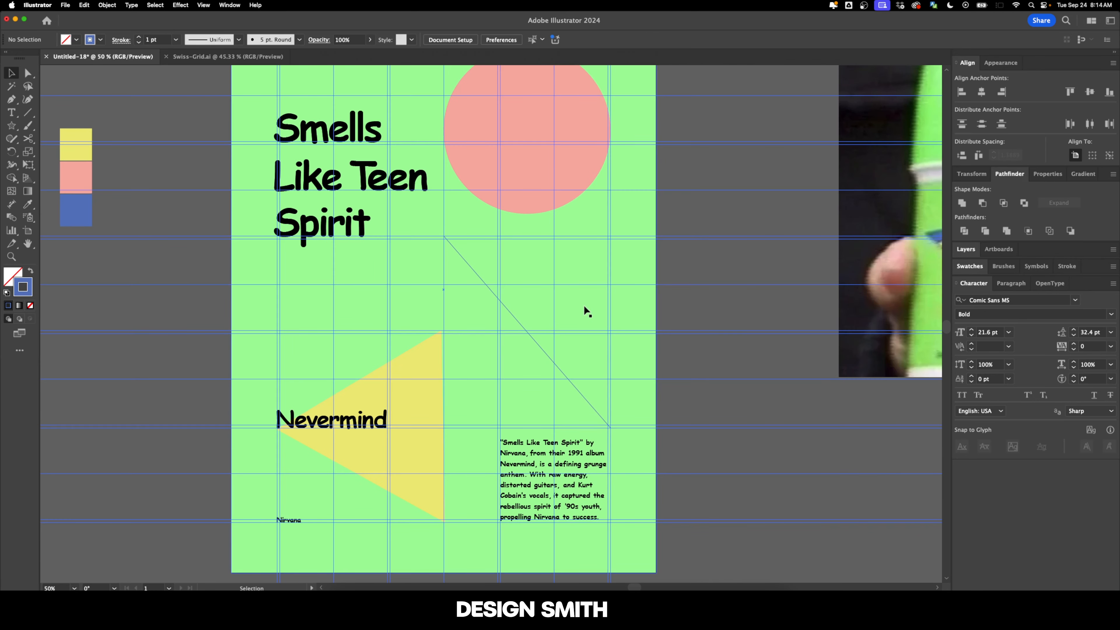
Step: Hide the guides and set the blue diagonal line's stroke weight to 20 pt
{"action": "key", "text": "super+semicolon"}
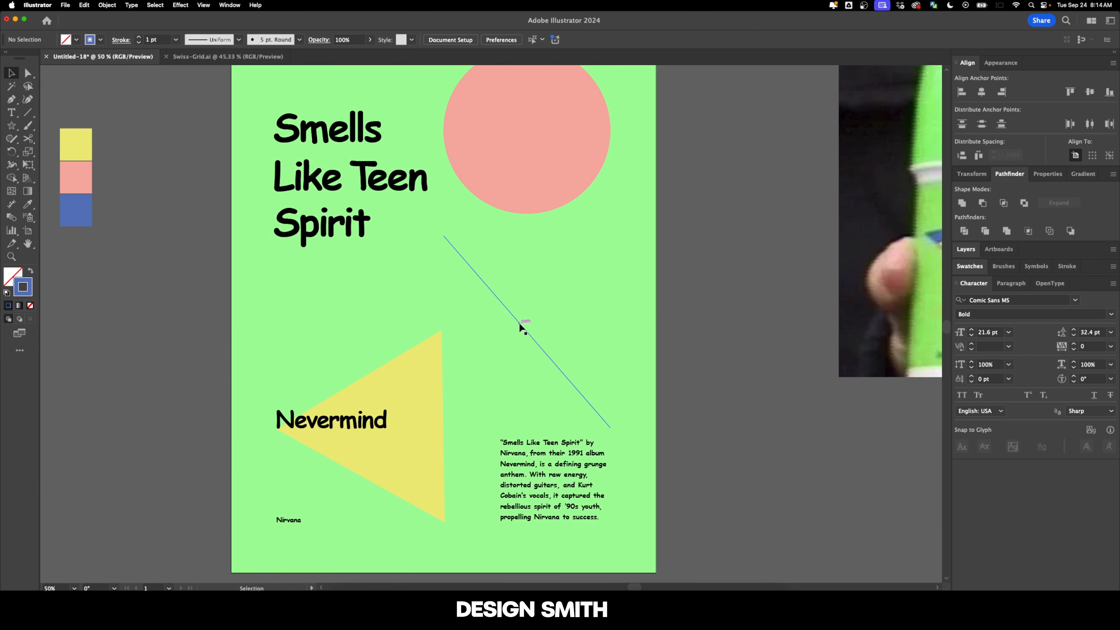
{"action": "left_click", "coordinate": [520, 327]}
{"action": "double_click", "coordinate": [150, 39]}
{"action": "type", "text": "20"}
{"action": "key", "text": "Return"}
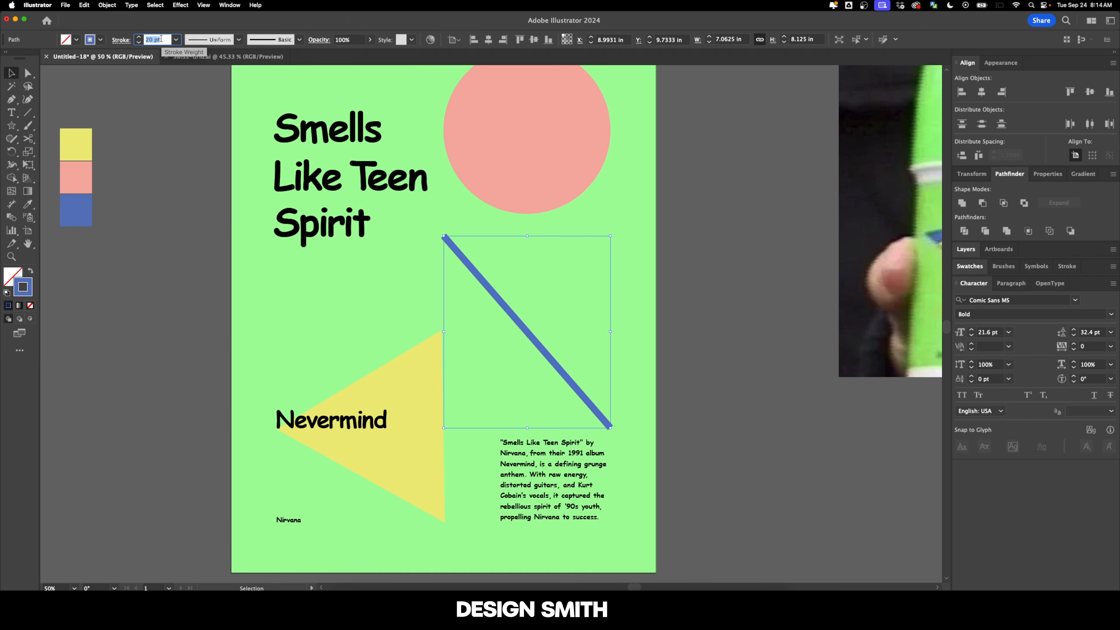
Step: Give the blue line's stroke a round cap and round join corners
{"action": "left_click", "coordinate": [1067, 266]}
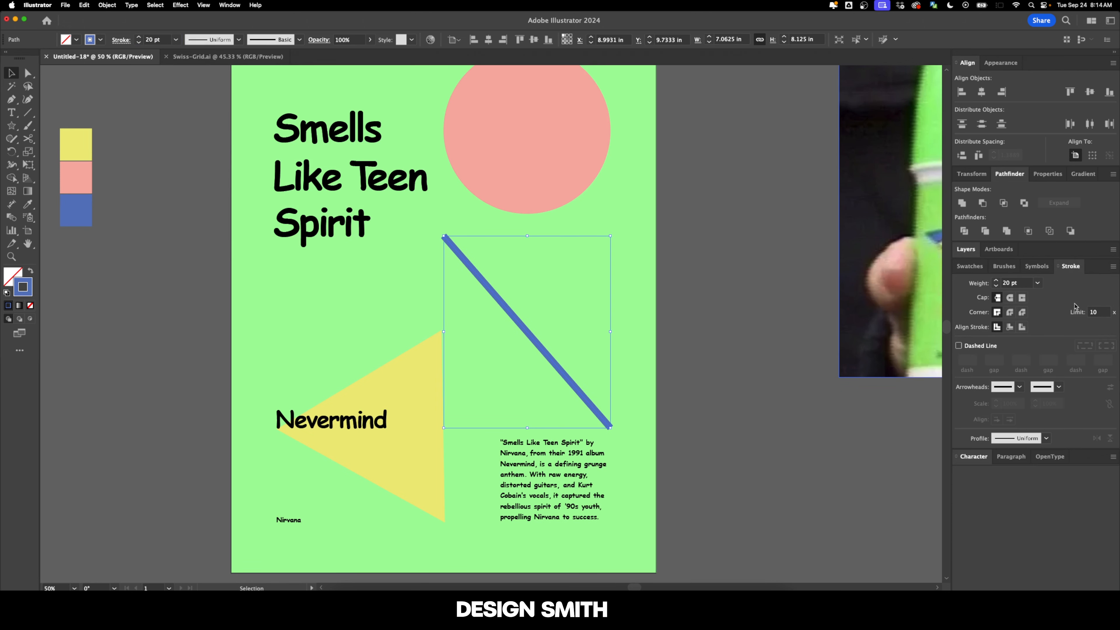
{"action": "left_click", "coordinate": [1009, 298]}
{"action": "left_click", "coordinate": [1009, 311]}
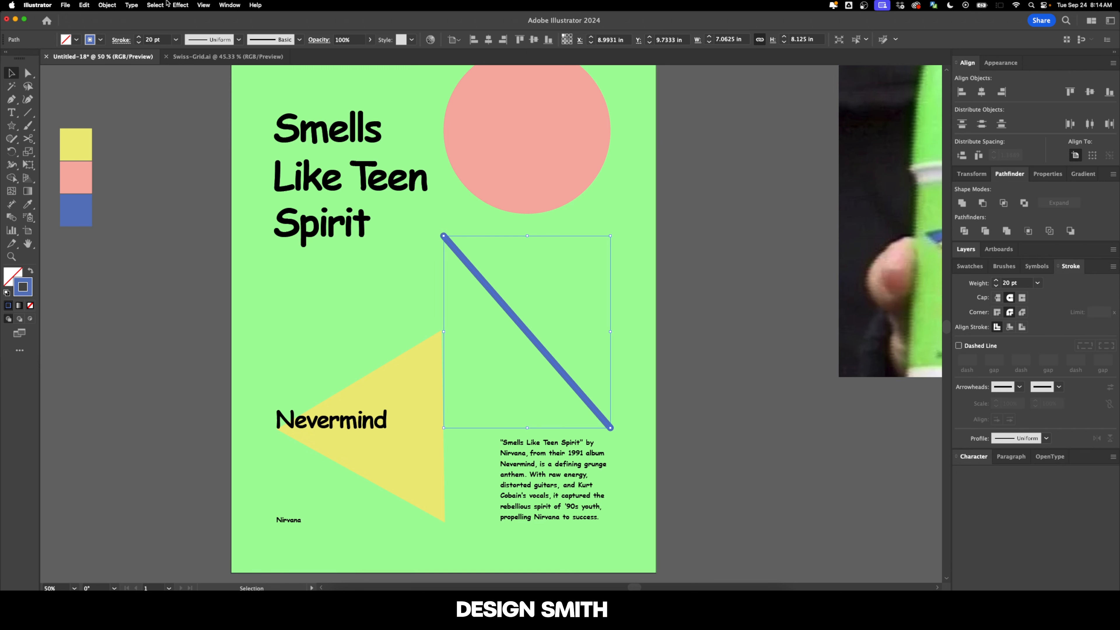
Step: Apply a Zig Zag effect to the blue line with 0.5 in absolute size, corner points and 10 ridges per segment
{"action": "left_click", "coordinate": [179, 4]}
{"action": "mouse_move", "coordinate": [241, 95]}
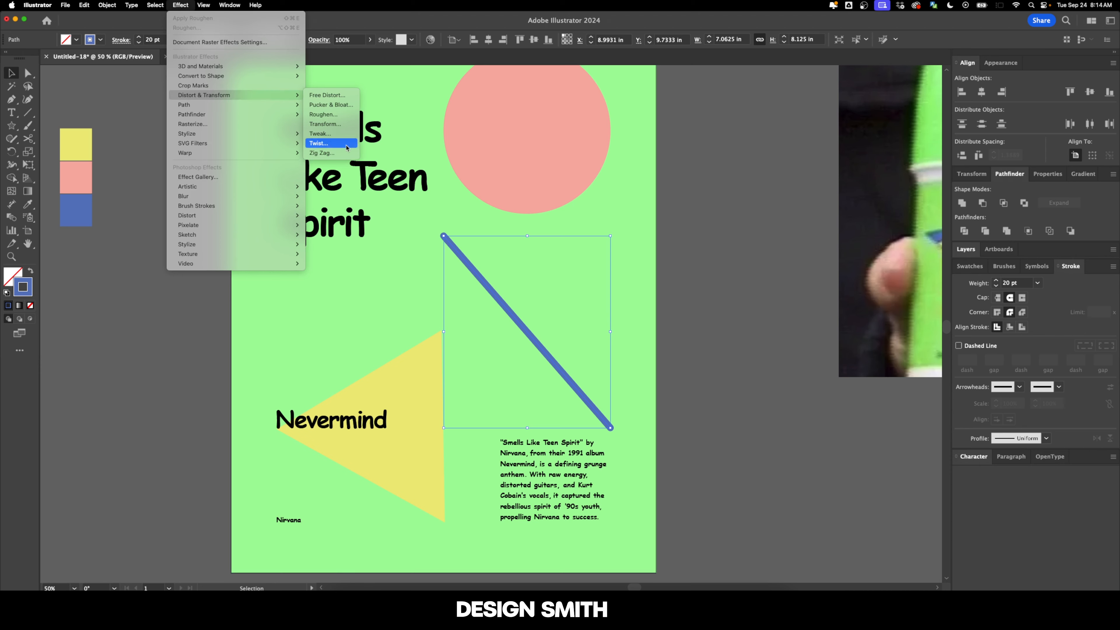
{"action": "left_click", "coordinate": [343, 153]}
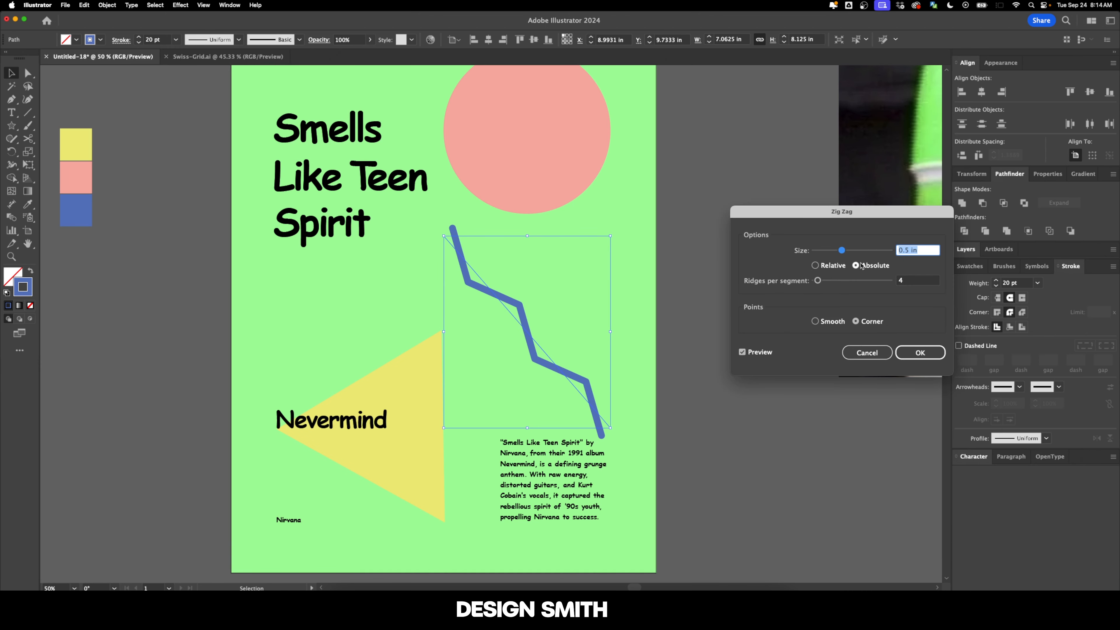
{"action": "key", "text": "Tab"}
{"action": "key", "text": "Tab"}
{"action": "type", "text": "10"}
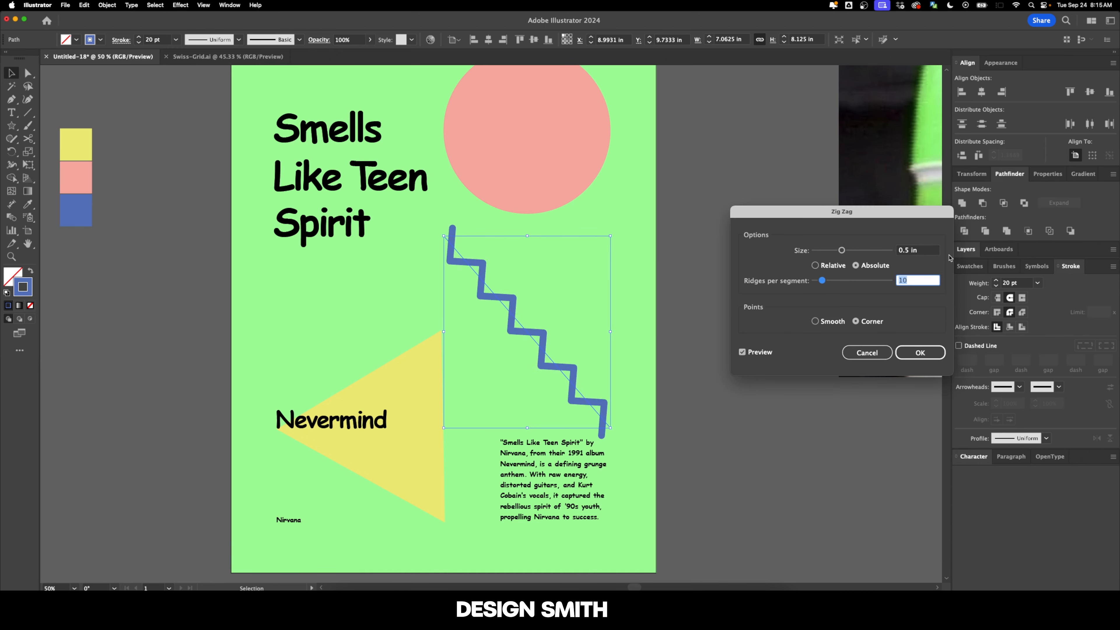
Step: Compare Zig Zag ridge counts up to 20 in the preview and settle on 14 ridges per segment
{"action": "key", "text": "Up"}
{"action": "key", "text": "Up"}
{"action": "key", "text": "Up"}
{"action": "key", "text": "Up"}
{"action": "key", "text": "Up"}
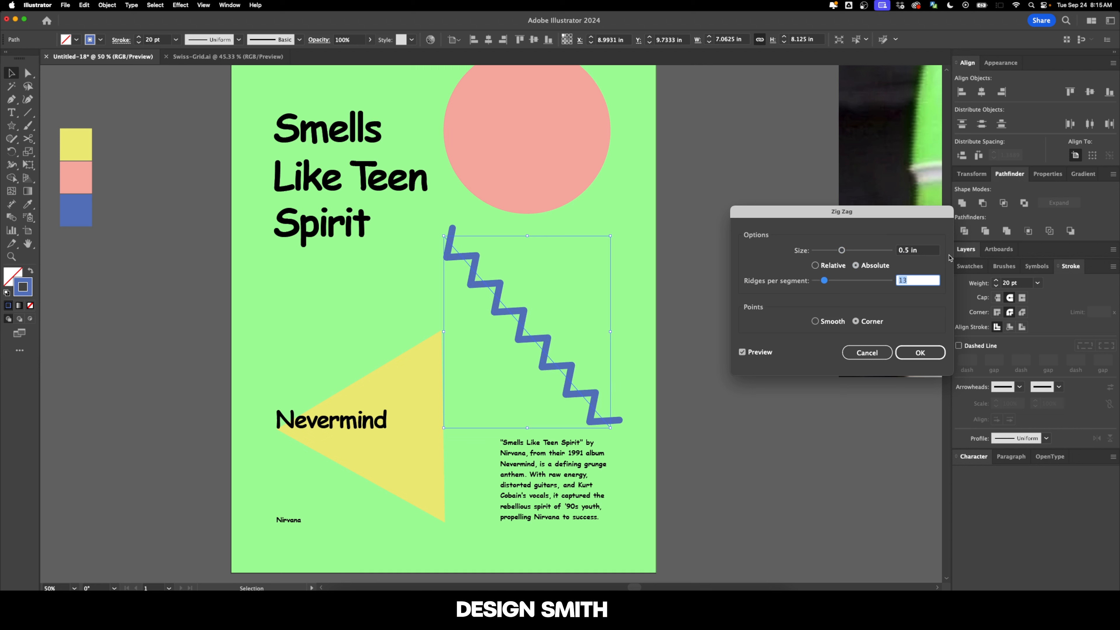
{"action": "key", "text": "Up"}
{"action": "key", "text": "Up"}
{"action": "key", "text": "Up"}
{"action": "key", "text": "Up"}
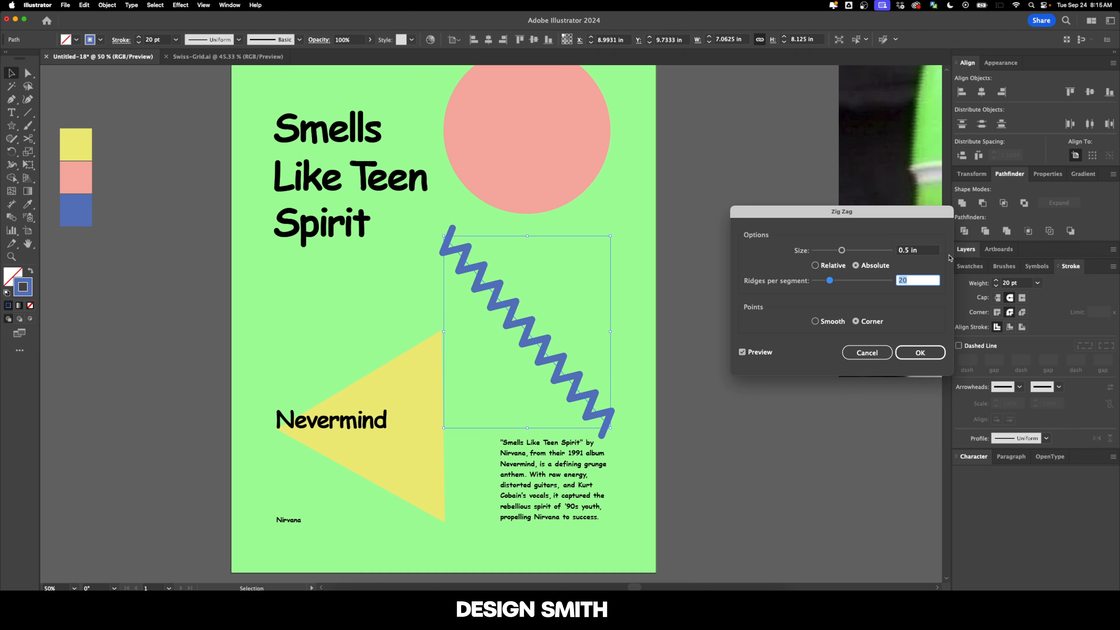
{"action": "key", "text": "Down"}
{"action": "key", "text": "Down"}
{"action": "key", "text": "Down"}
{"action": "key", "text": "Down"}
{"action": "key", "text": "Down"}
{"action": "key", "text": "Down"}
{"action": "key", "text": "Down"}
{"action": "key", "text": "Down"}
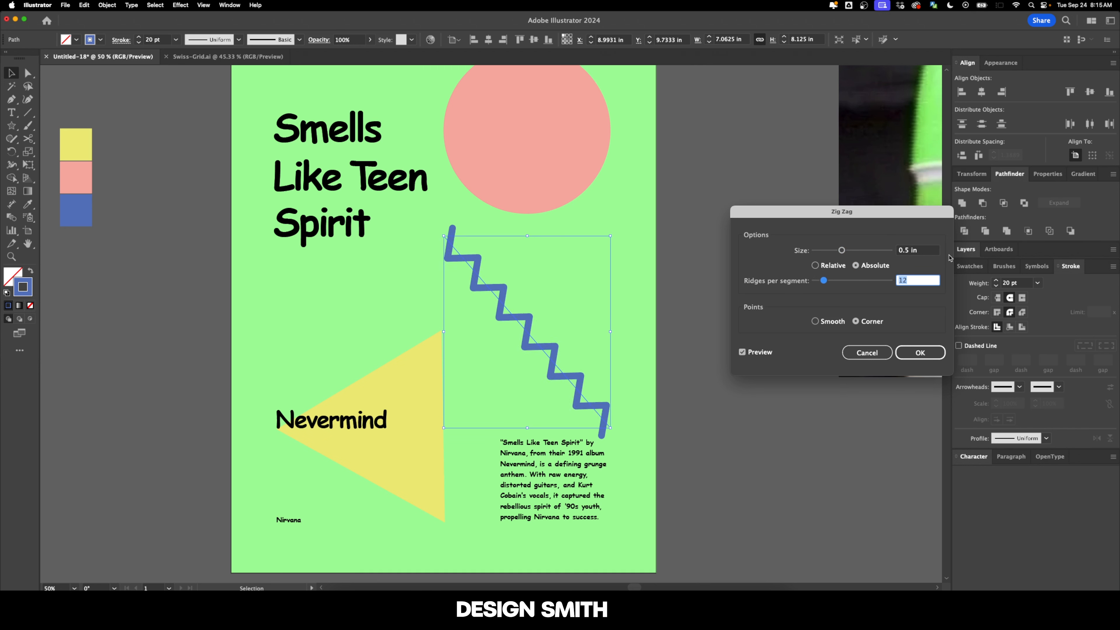
{"action": "key", "text": "Up"}
{"action": "key", "text": "Up"}
{"action": "key", "text": "Up"}
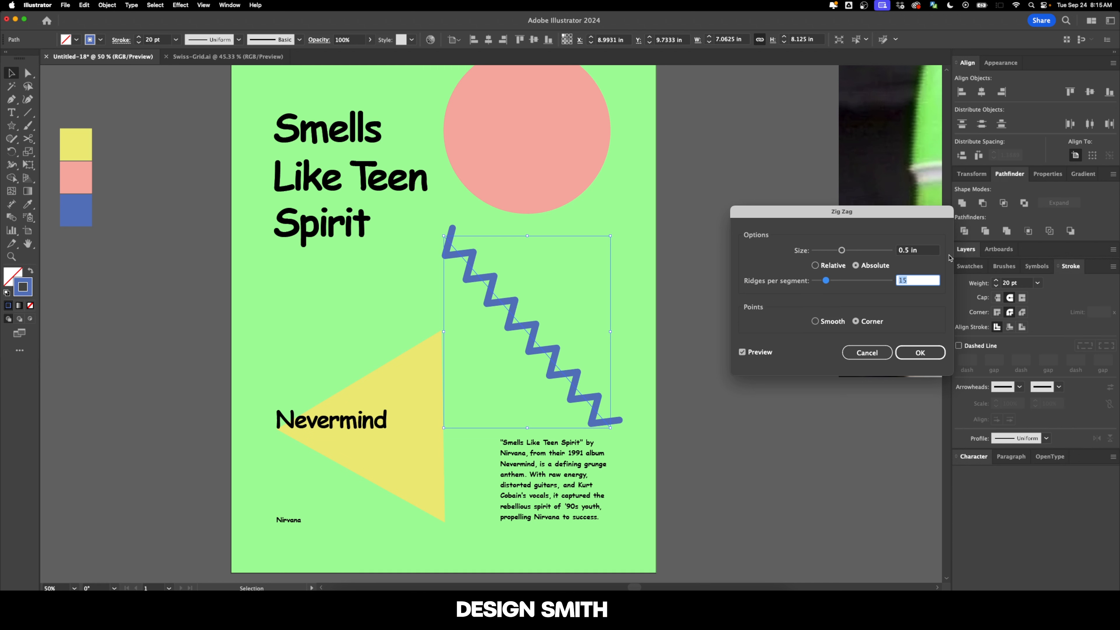
{"action": "key", "text": "Down"}
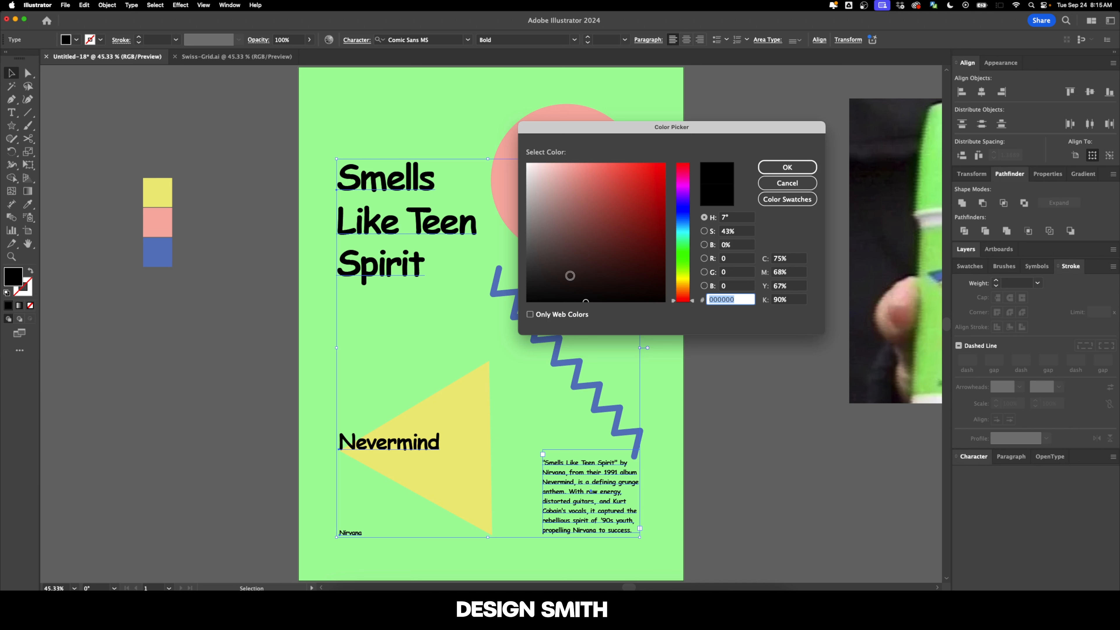
Step: Change the fill of all the poster's text to dark grey with 0% saturation and 20% brightness
{"action": "left_click", "coordinate": [741, 246]}
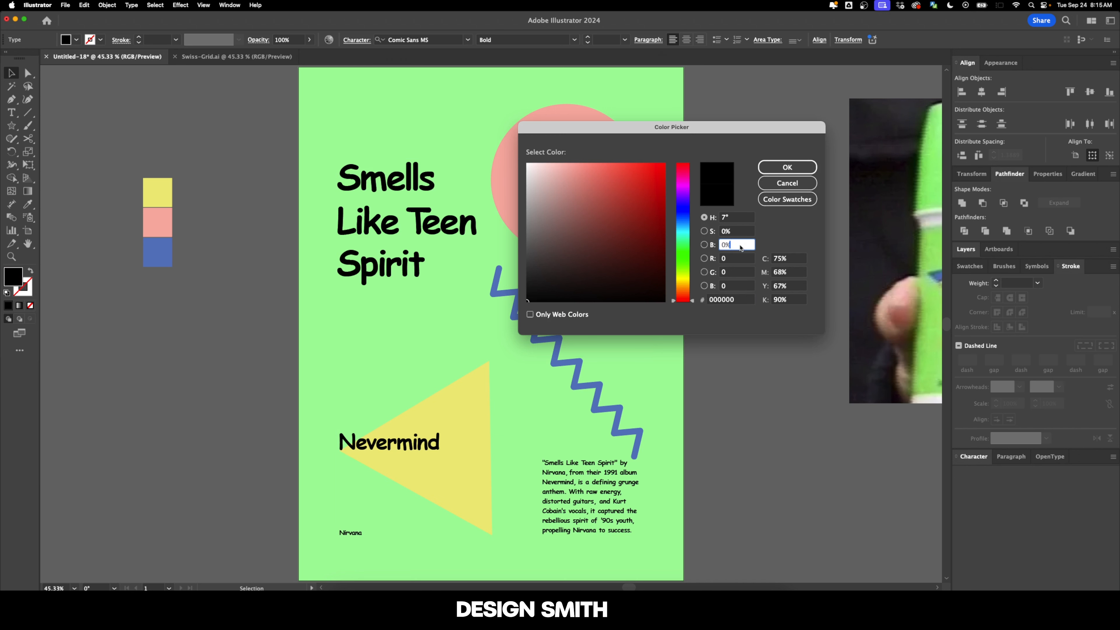
{"action": "key", "text": "shift+Up"}
{"action": "key", "text": "Up"}
{"action": "key", "text": "Up"}
{"action": "key", "text": "Up"}
{"action": "key", "text": "Up"}
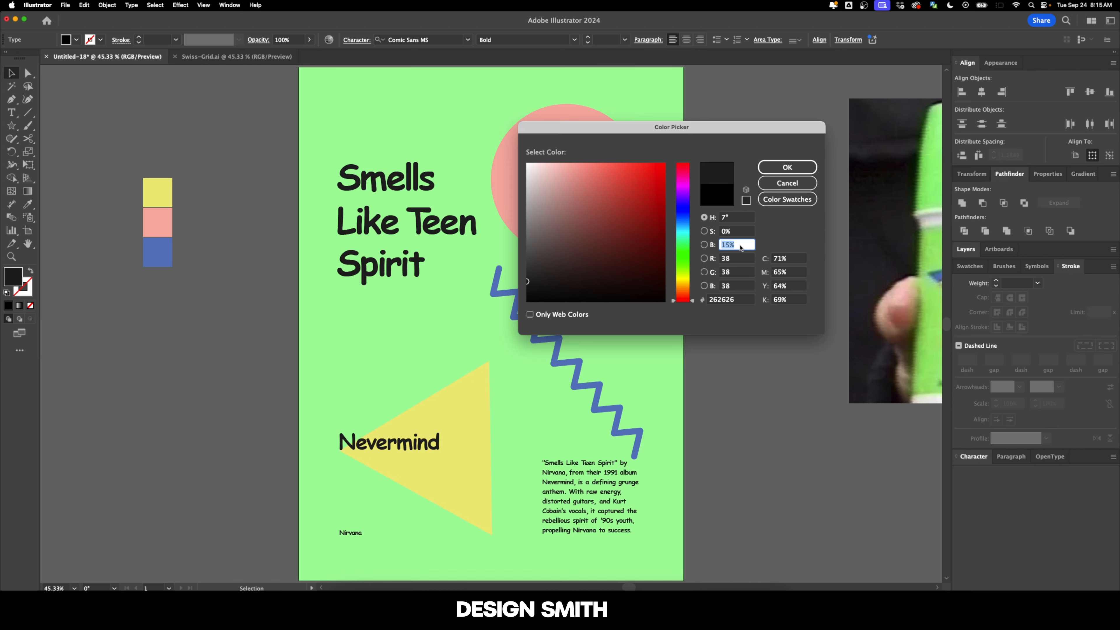
{"action": "key", "text": "Up"}
{"action": "key", "text": "Up"}
{"action": "key", "text": "Up"}
{"action": "key", "text": "Up"}
{"action": "key", "text": "Up"}
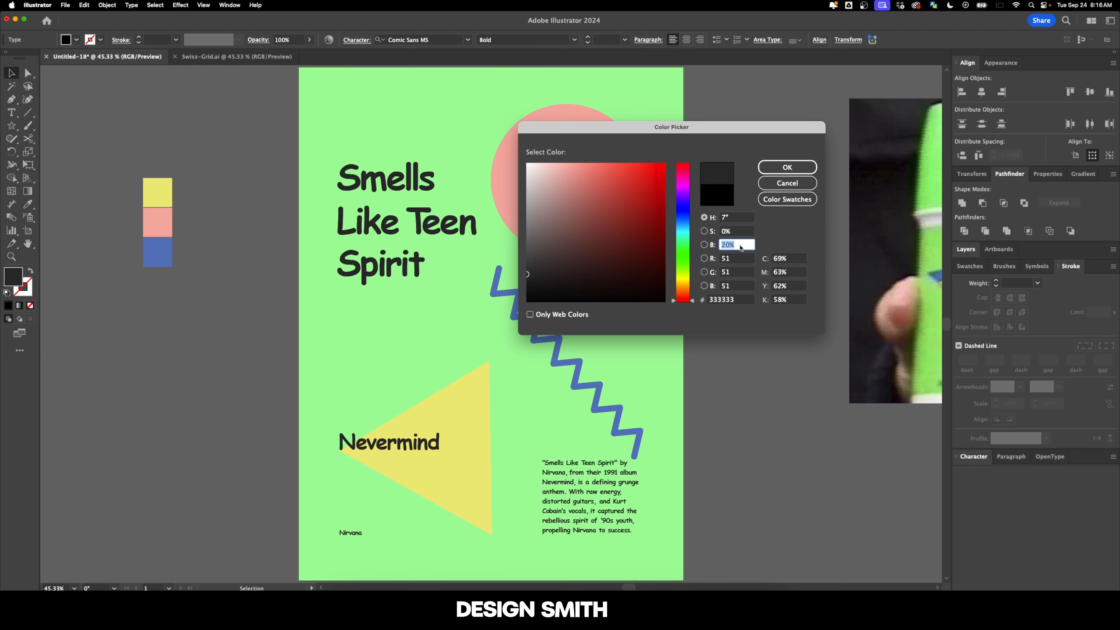
{"action": "key", "text": "Return"}
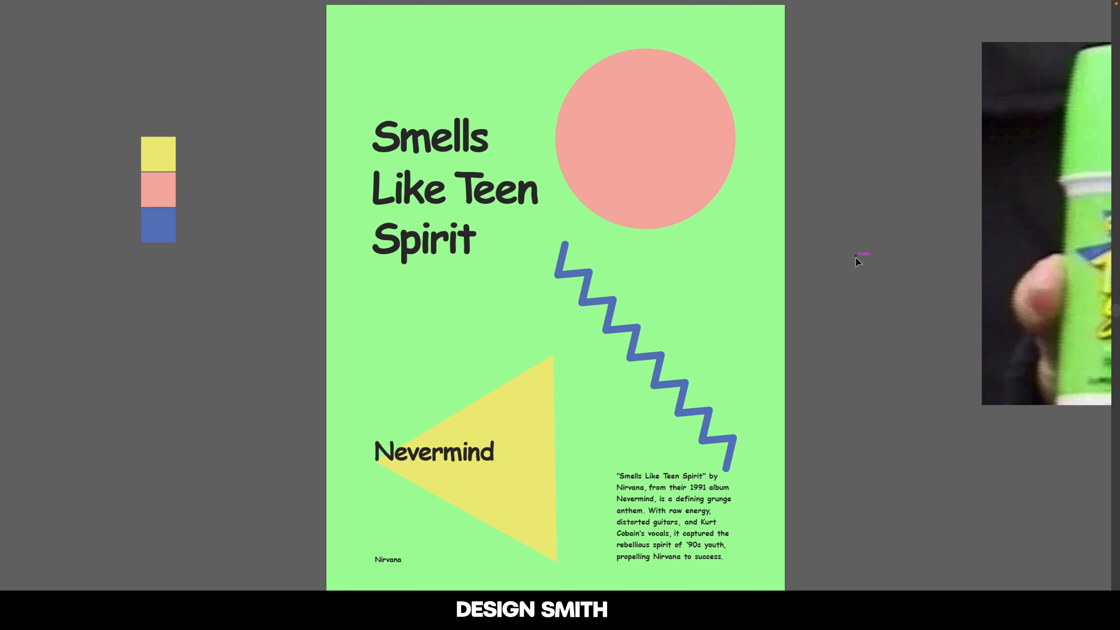